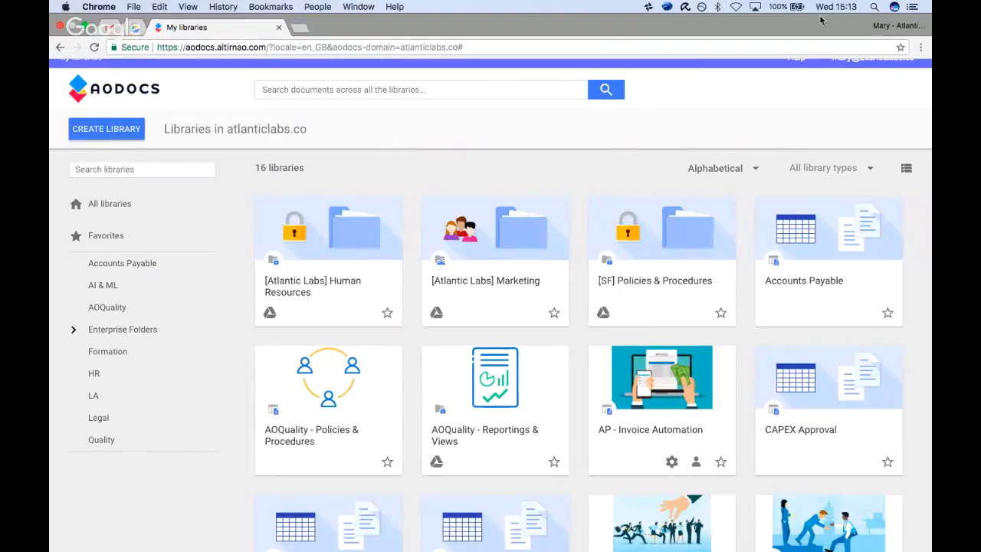
Look at the Gmail inbox and My Drive, and return to the AODocs library list.
{"action": "left_click", "coordinate": [132, 27]}
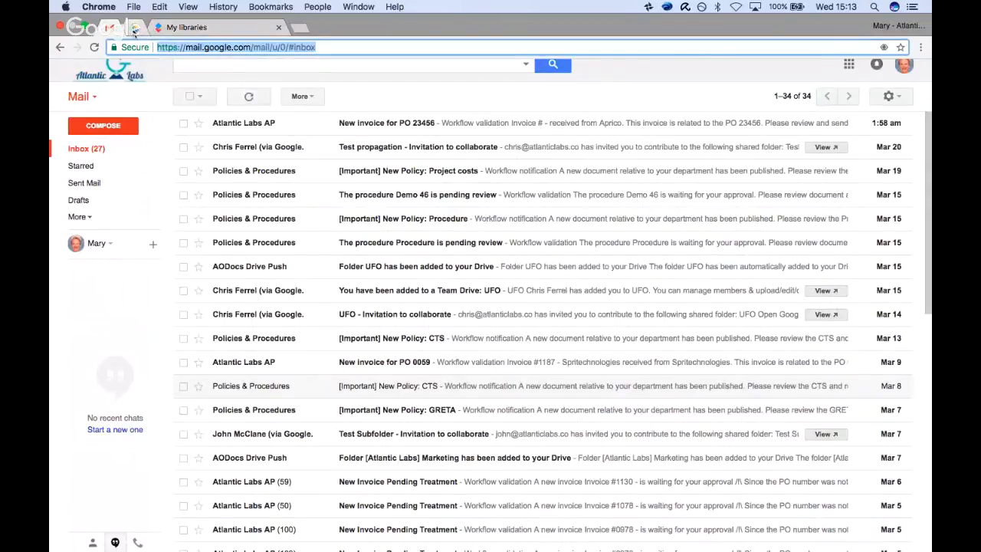
{"action": "left_click", "coordinate": [134, 27]}
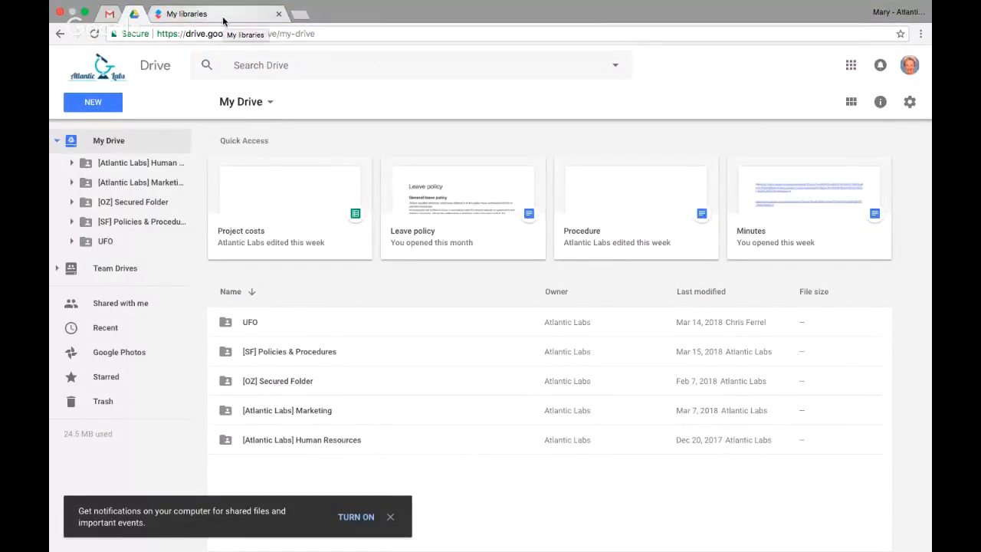
{"action": "left_click", "coordinate": [224, 21]}
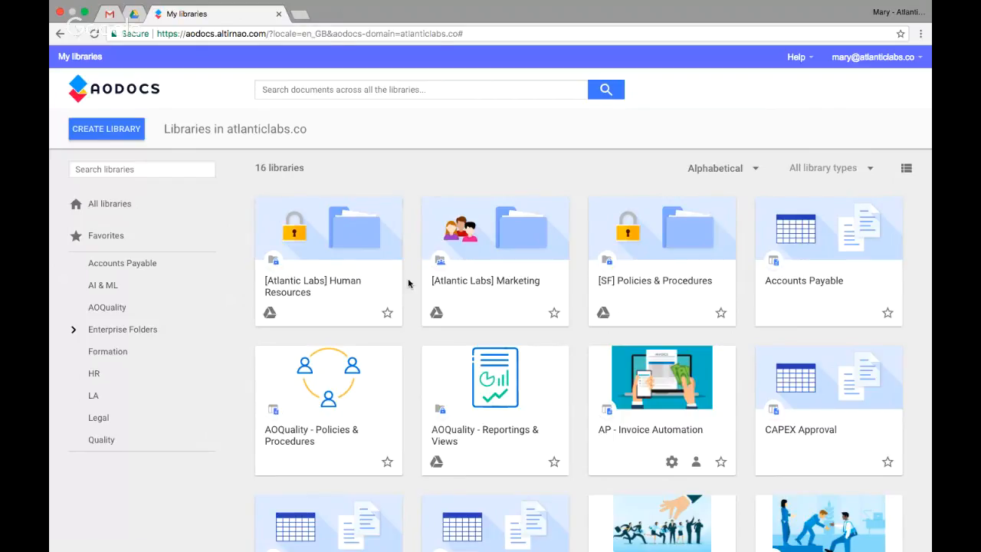
Open the Quality - Policies & Procedures library.
{"action": "scroll", "coordinate": [409, 284], "scroll_direction": "down", "scroll_amount": 2}
{"action": "scroll", "coordinate": [409, 284], "scroll_direction": "down", "scroll_amount": 4}
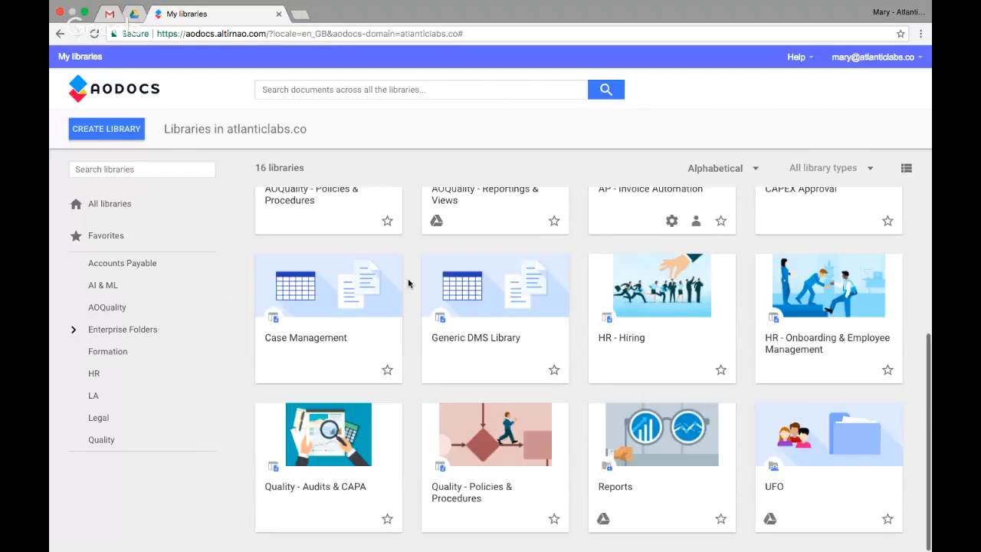
{"action": "left_click", "coordinate": [483, 493]}
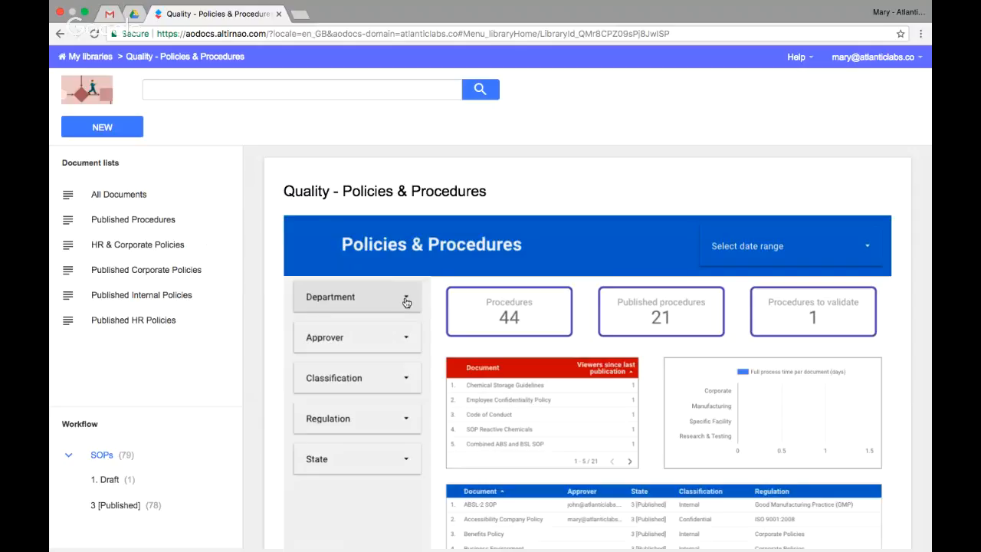
Examine the library home page, from the Policies & Procedures dashboard down to the Change Control System diagram.
{"action": "scroll", "coordinate": [406, 302], "scroll_direction": "down", "scroll_amount": 5}
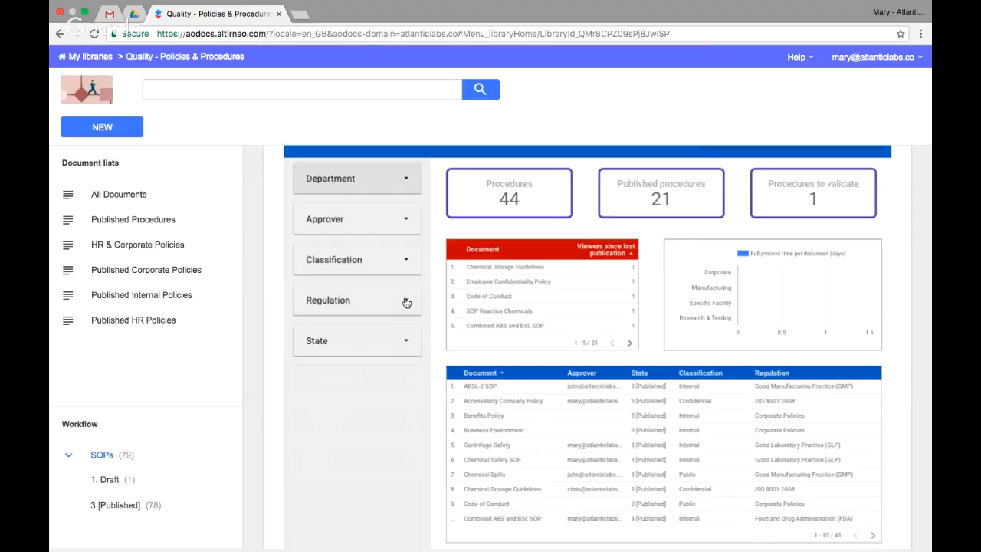
{"action": "scroll", "coordinate": [406, 301], "scroll_direction": "down", "scroll_amount": 3}
{"action": "scroll", "coordinate": [406, 302], "scroll_direction": "down", "scroll_amount": 5}
{"action": "scroll", "coordinate": [433, 263], "scroll_direction": "down", "scroll_amount": 1}
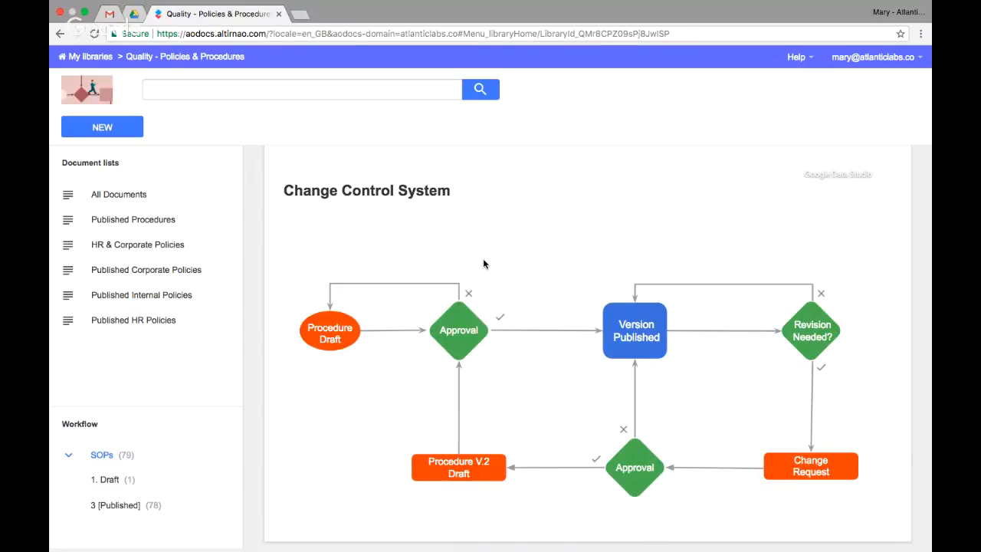
{"action": "scroll", "coordinate": [508, 269], "scroll_direction": "down", "scroll_amount": 1}
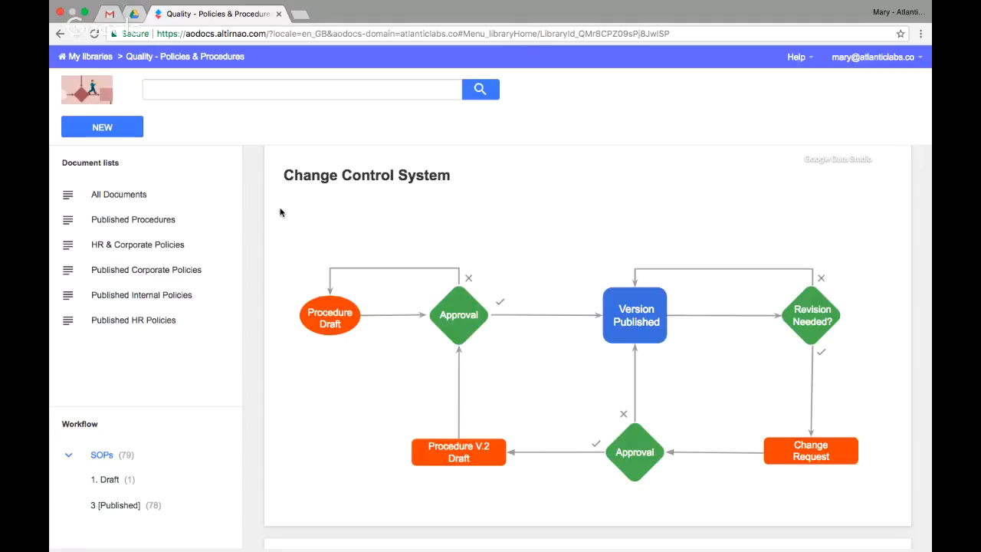
Create a new policy document in the library and set its type to HR Policy.
{"action": "left_click", "coordinate": [121, 130]}
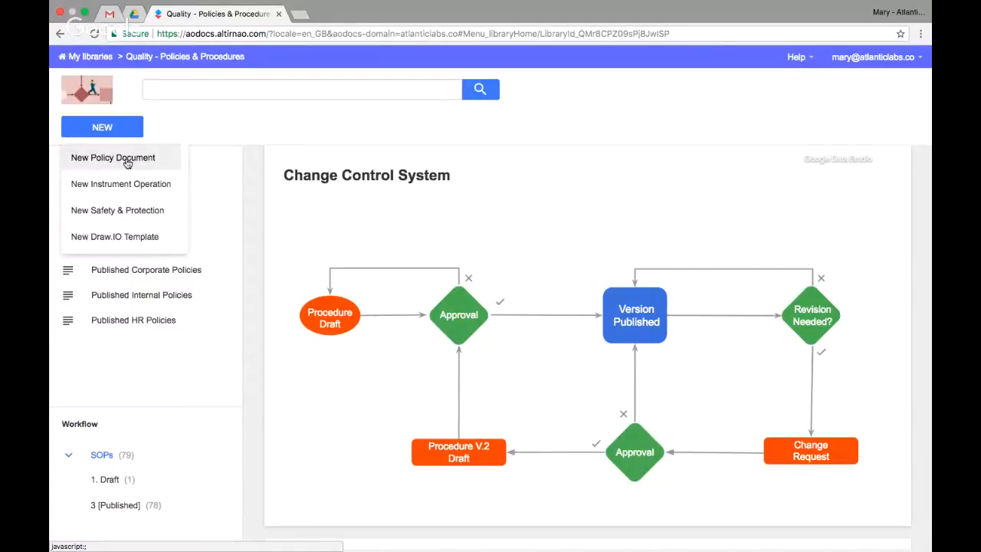
{"action": "left_click", "coordinate": [127, 163]}
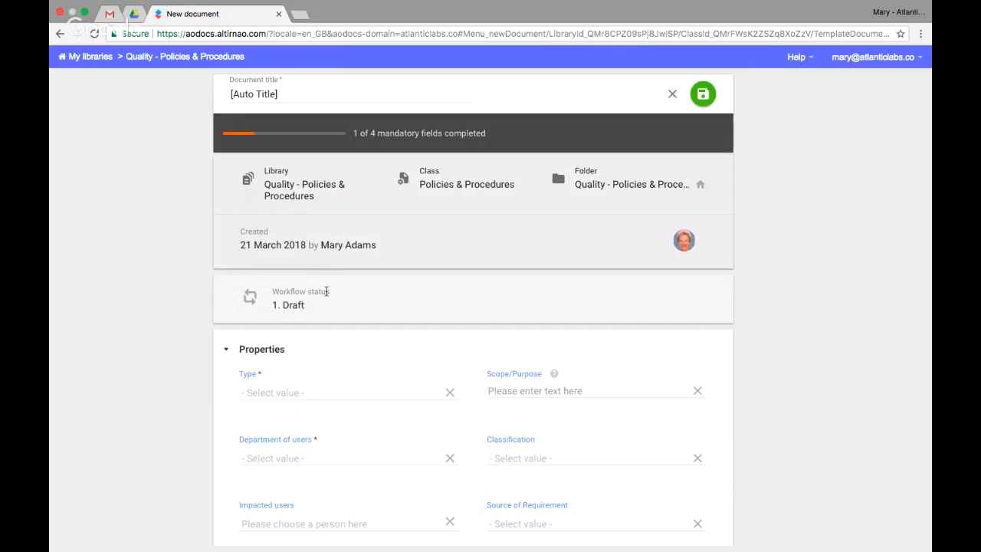
{"action": "scroll", "coordinate": [328, 293], "scroll_direction": "down", "scroll_amount": 1}
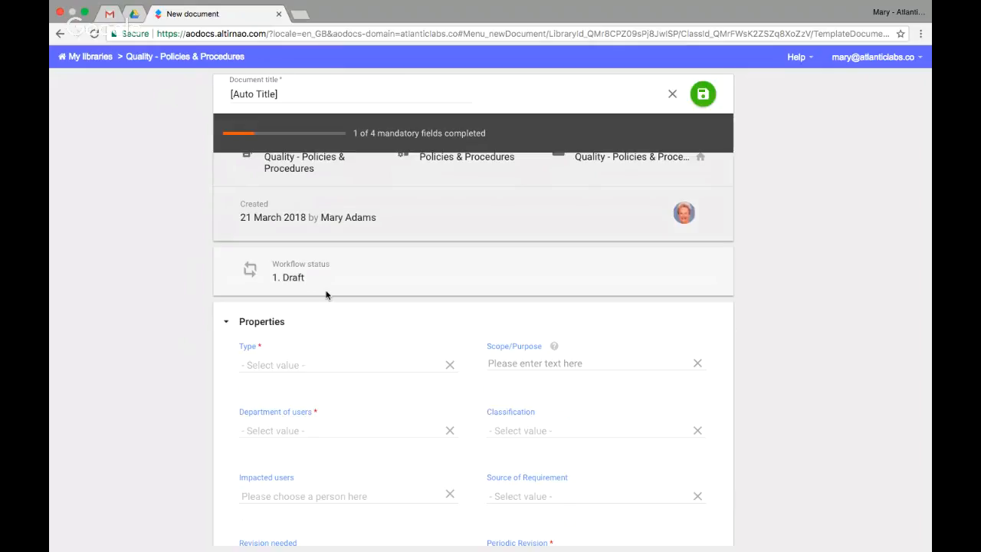
{"action": "left_click", "coordinate": [306, 360]}
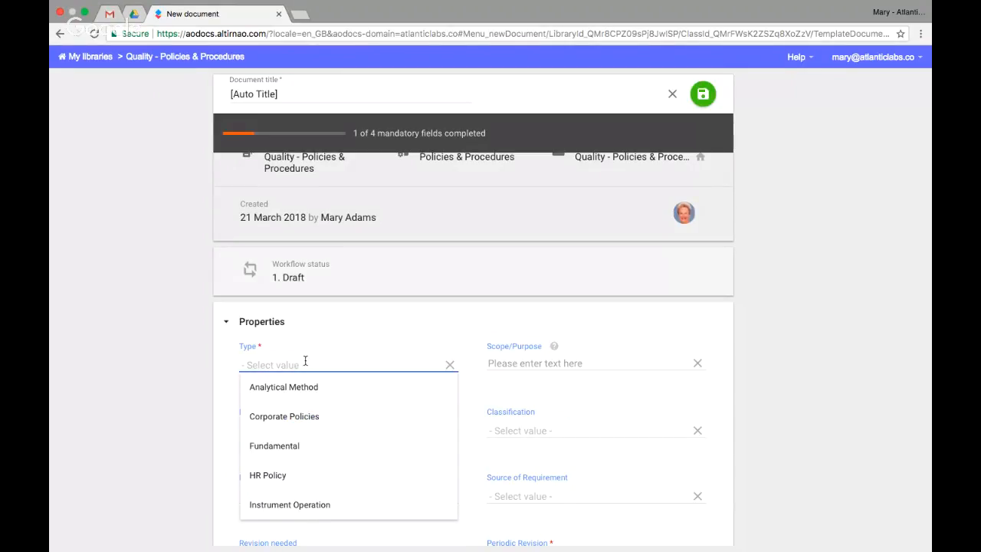
{"action": "left_click", "coordinate": [277, 482]}
Fill in the document's scope/purpose as "General entry policy to the building".
{"action": "left_click", "coordinate": [546, 363]}
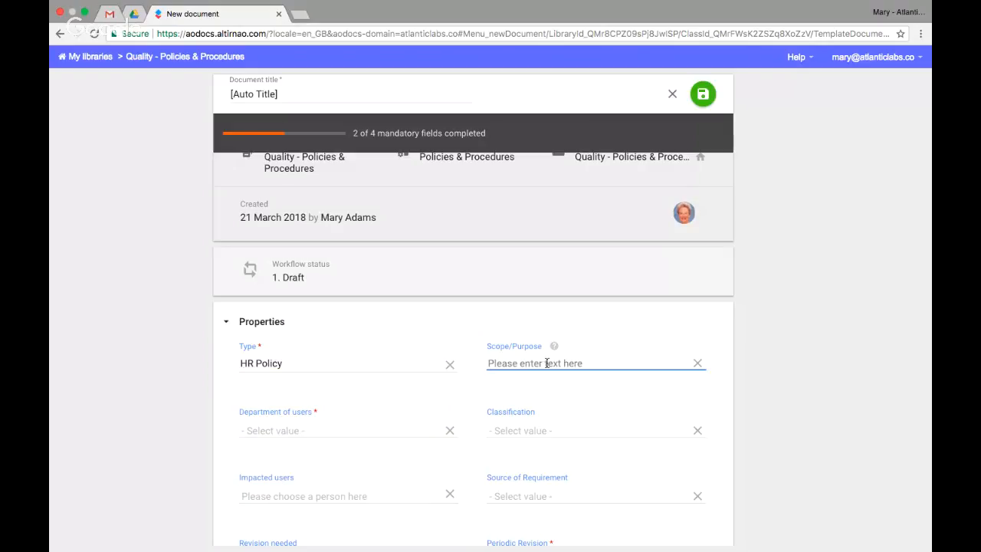
{"action": "type", "text": "G"}
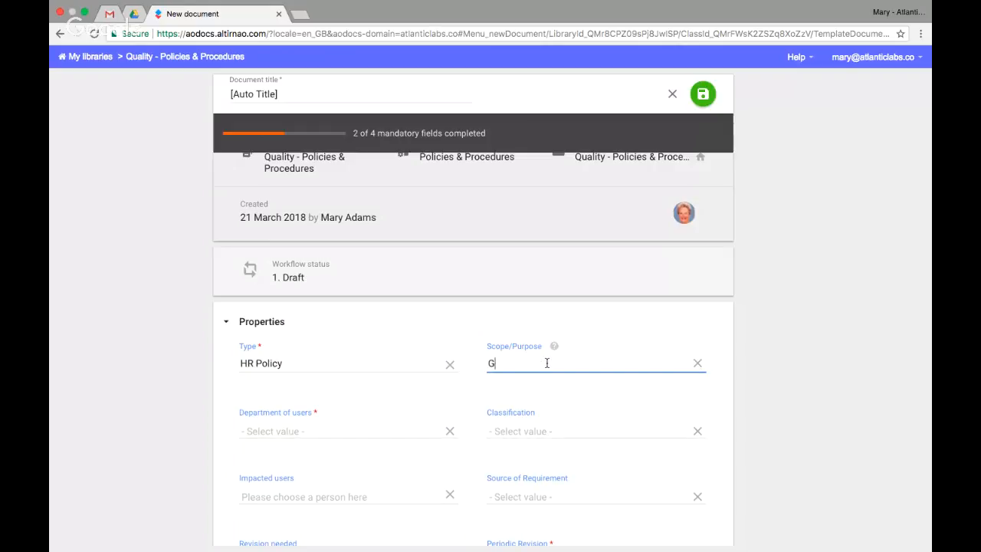
{"action": "type", "text": "eneral entry policy to the building"}
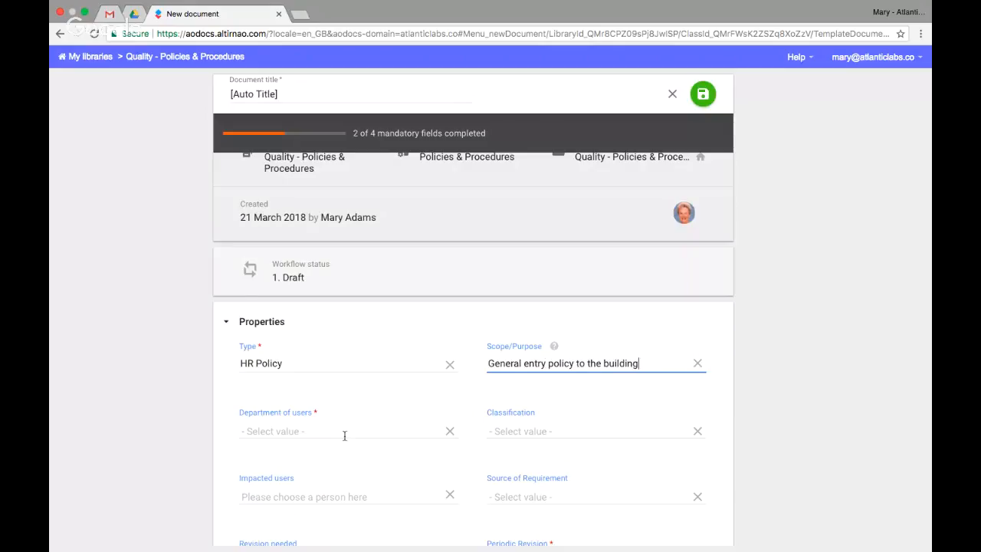
Set the department of users to Corporate and the classification to Public.
{"action": "left_click", "coordinate": [344, 436]}
{"action": "left_click", "coordinate": [292, 322]}
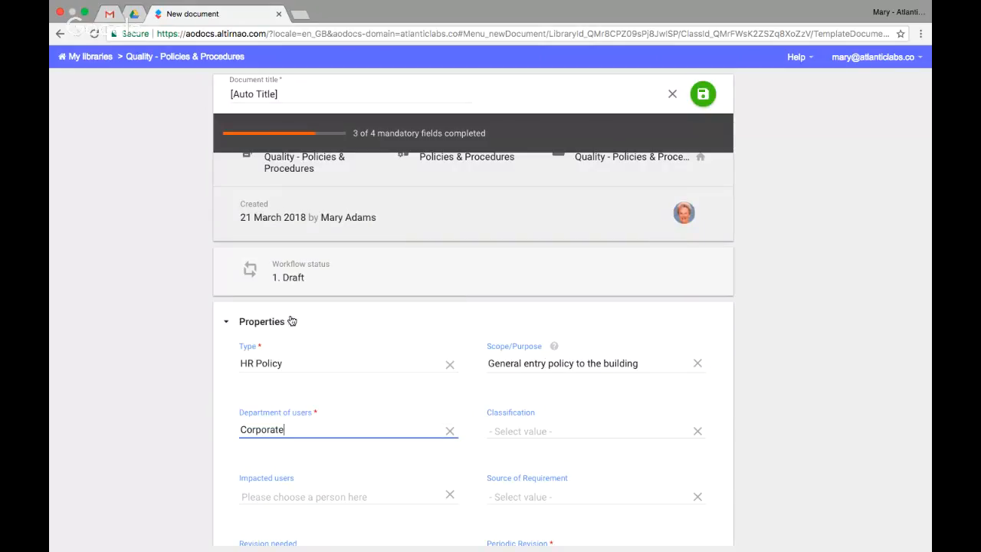
{"action": "scroll", "coordinate": [591, 423], "scroll_direction": "down", "scroll_amount": 1}
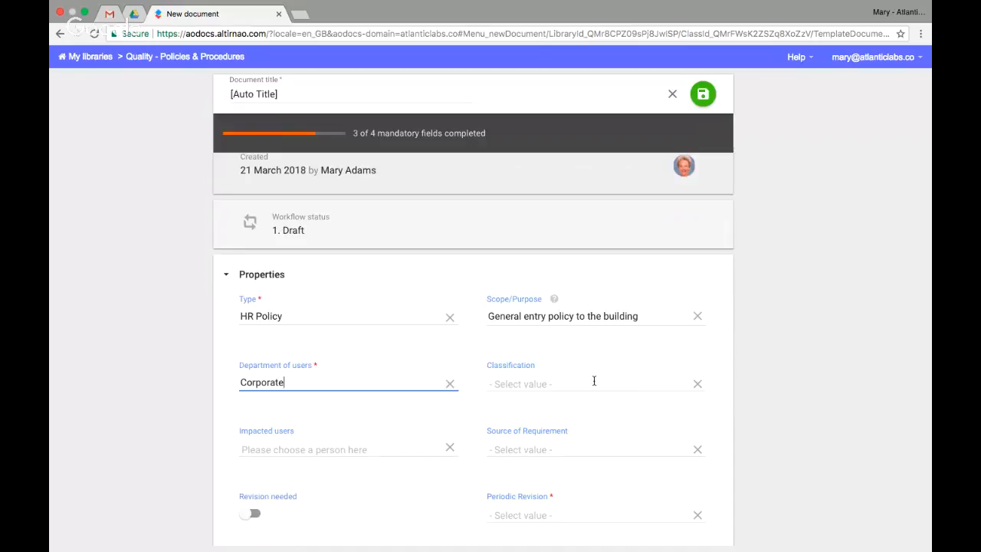
{"action": "left_click", "coordinate": [594, 381]}
{"action": "left_click", "coordinate": [532, 358]}
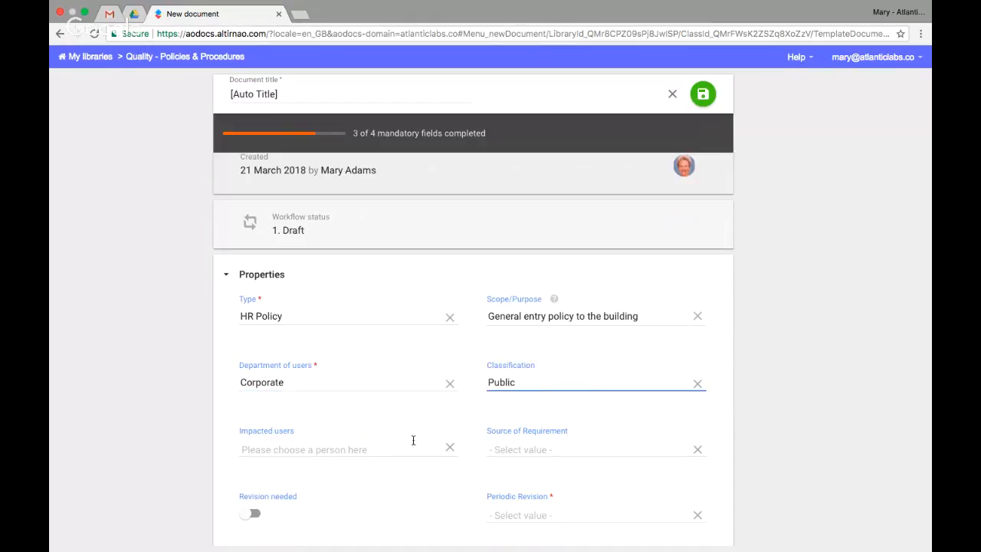
Find a colleague by first name and add them as the document's impacted user.
{"action": "scroll", "coordinate": [413, 440], "scroll_direction": "down", "scroll_amount": 1}
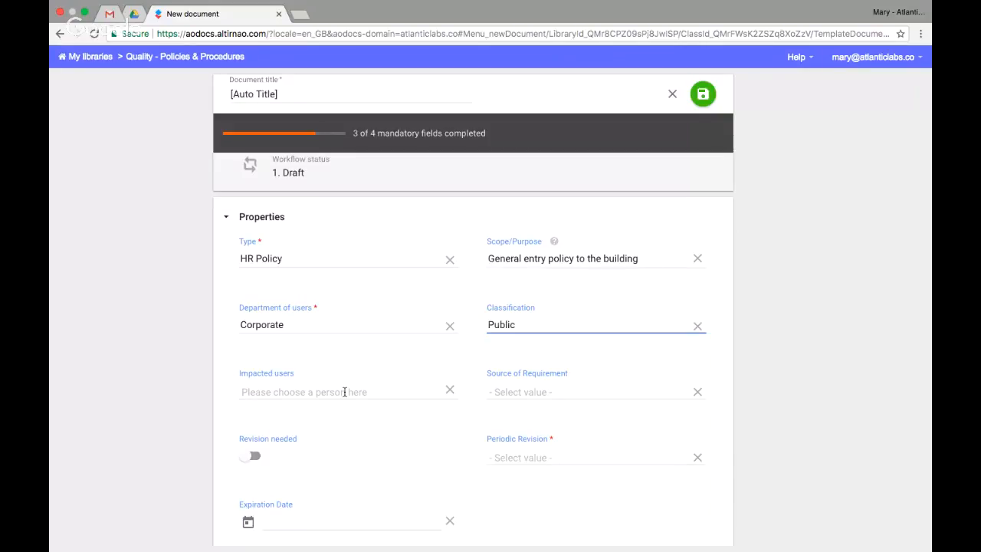
{"action": "left_click", "coordinate": [344, 392]}
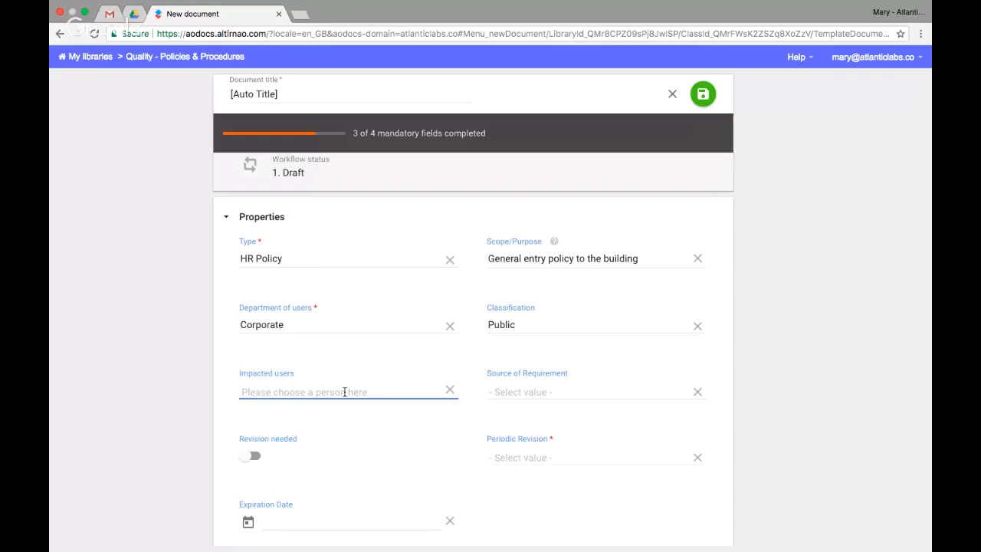
{"action": "type", "text": "chris"}
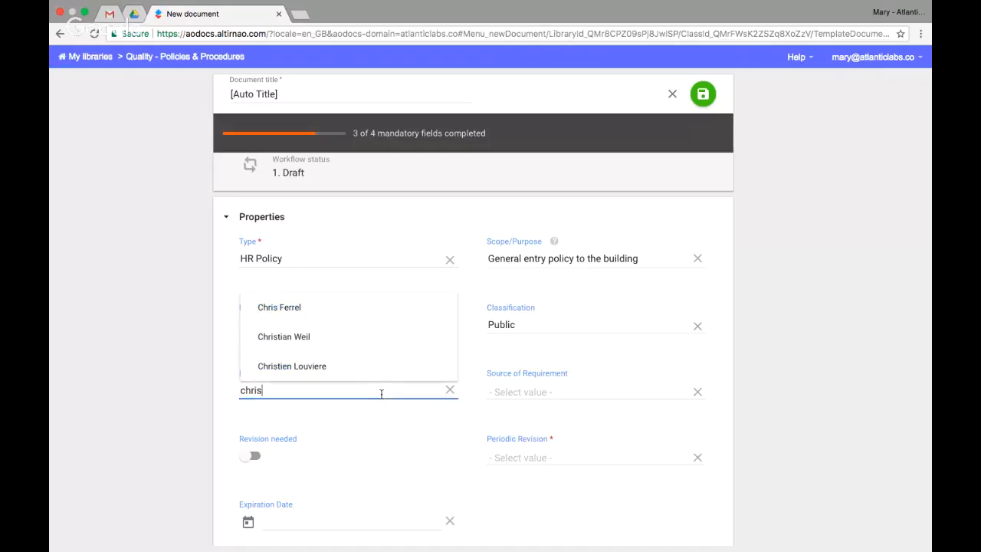
{"action": "left_click", "coordinate": [318, 315]}
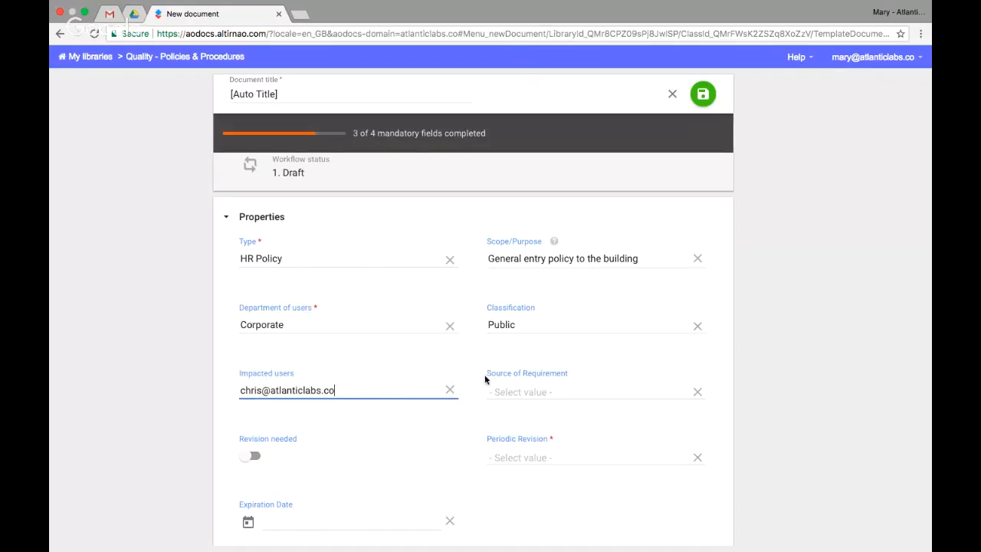
Set the source of requirement to Corporate Policies and the periodic revision to Monthly.
{"action": "left_click", "coordinate": [528, 390]}
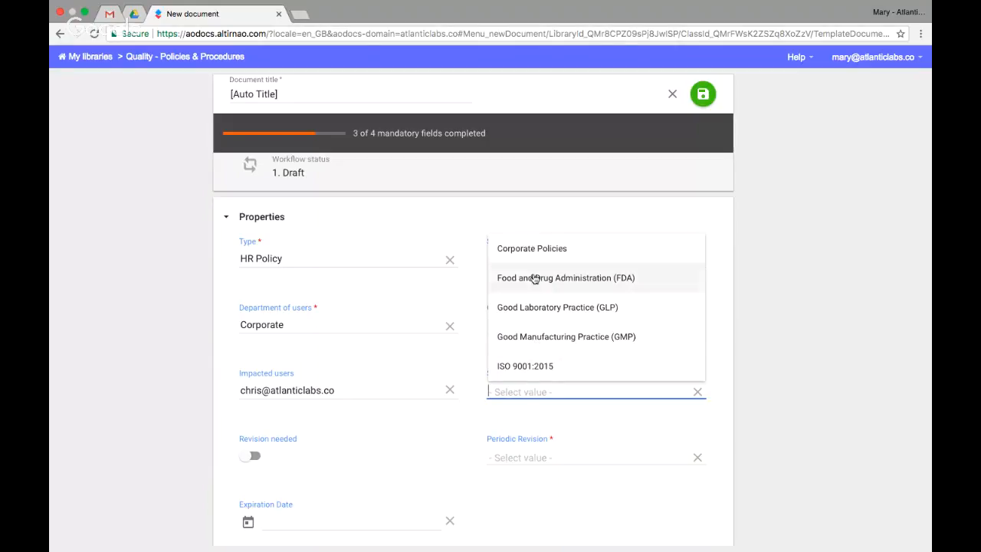
{"action": "left_click", "coordinate": [533, 249]}
{"action": "scroll", "coordinate": [329, 426], "scroll_direction": "down", "scroll_amount": 2}
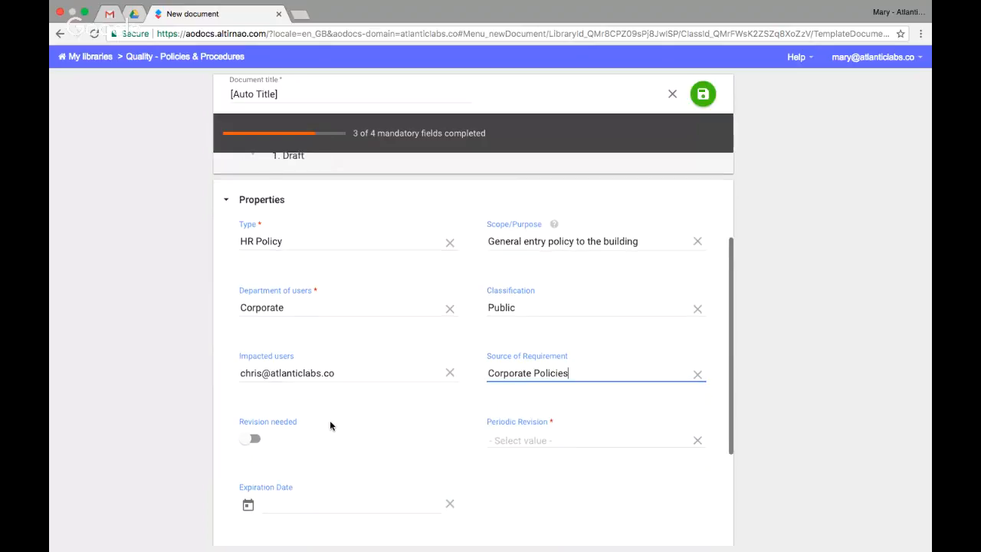
{"action": "left_click", "coordinate": [521, 400]}
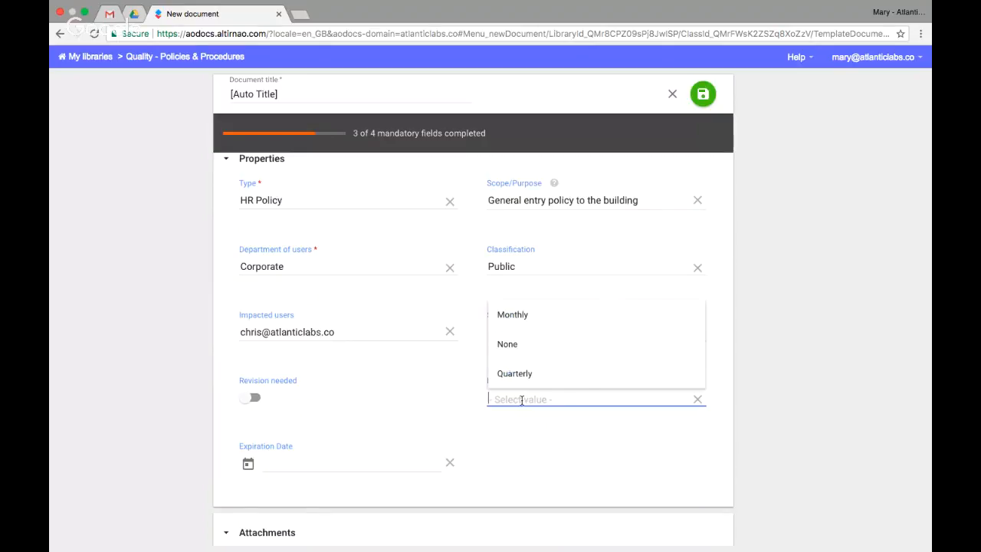
{"action": "left_click", "coordinate": [540, 322]}
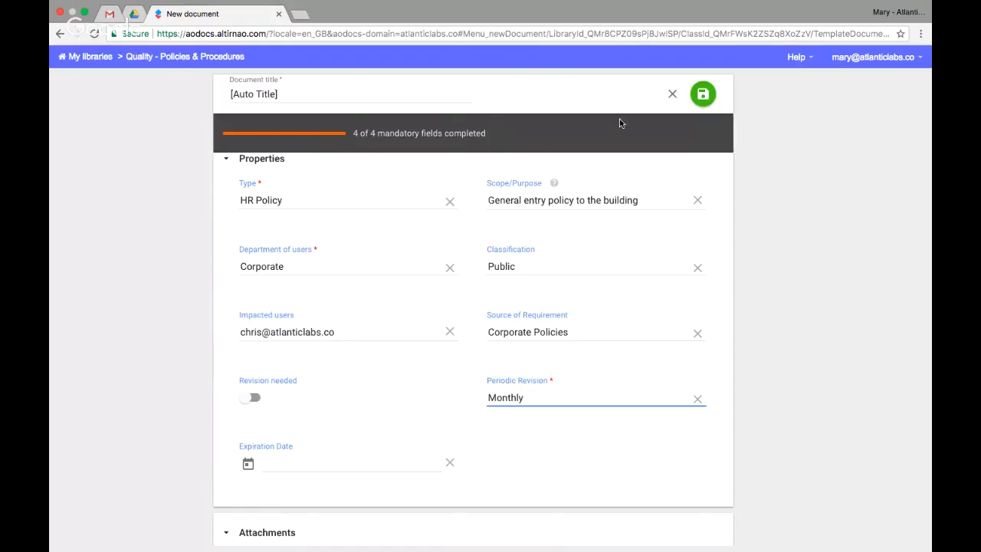
Save the new policy document and open its attached Policy Template.
{"action": "left_click", "coordinate": [703, 95]}
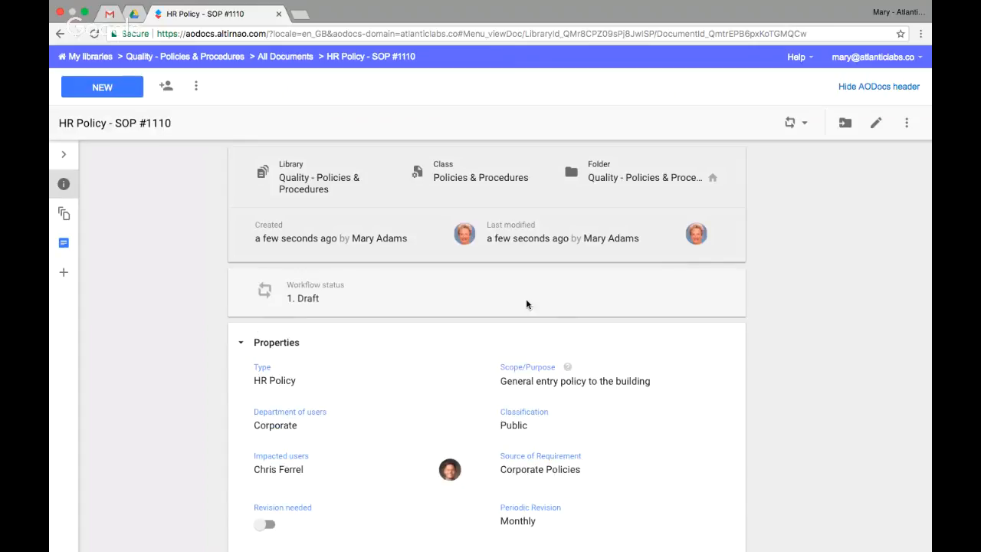
{"action": "scroll", "coordinate": [512, 303], "scroll_direction": "down", "scroll_amount": 3}
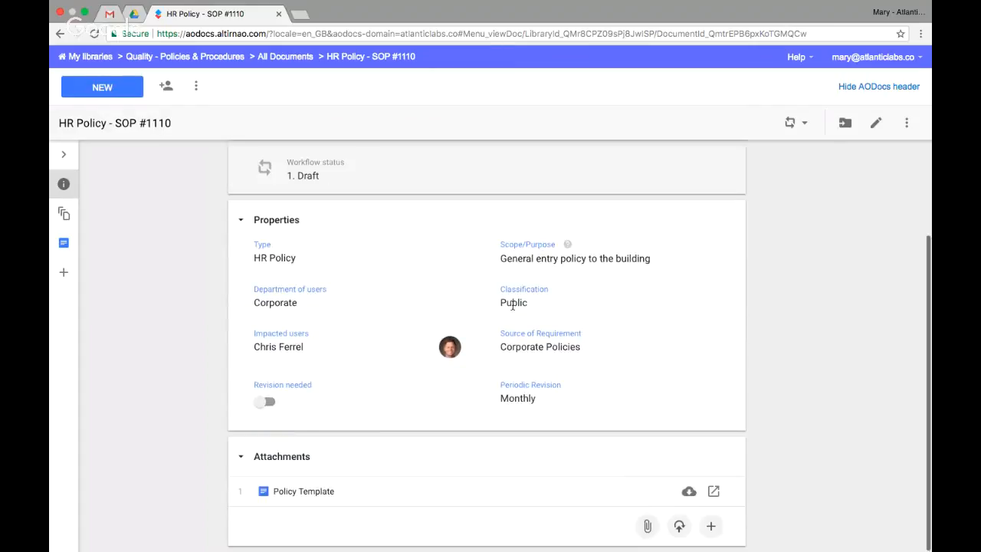
{"action": "left_click", "coordinate": [318, 497]}
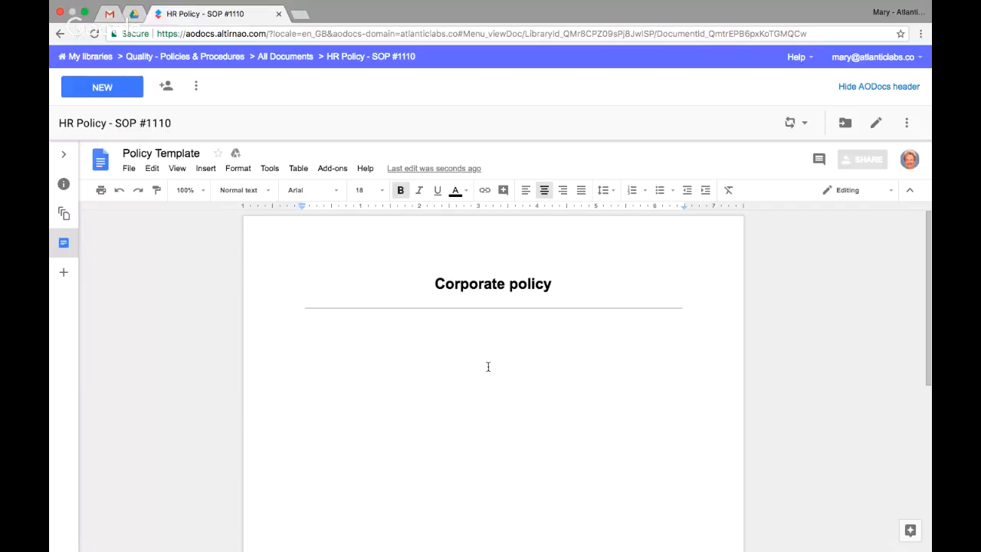
Colour the "Corporate policy" heading in the template red.
{"action": "triple_click", "coordinate": [481, 282]}
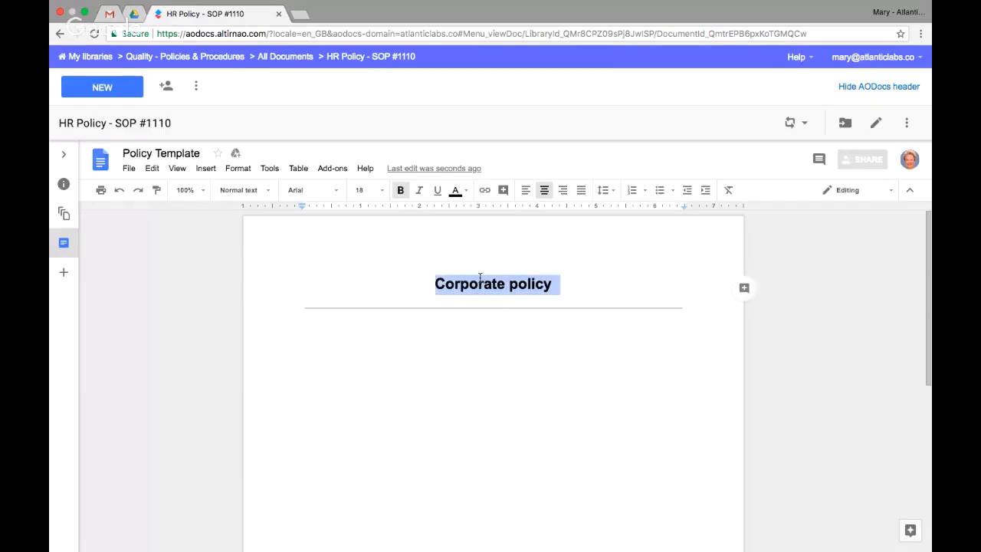
{"action": "left_click", "coordinate": [457, 191]}
{"action": "left_click", "coordinate": [475, 256]}
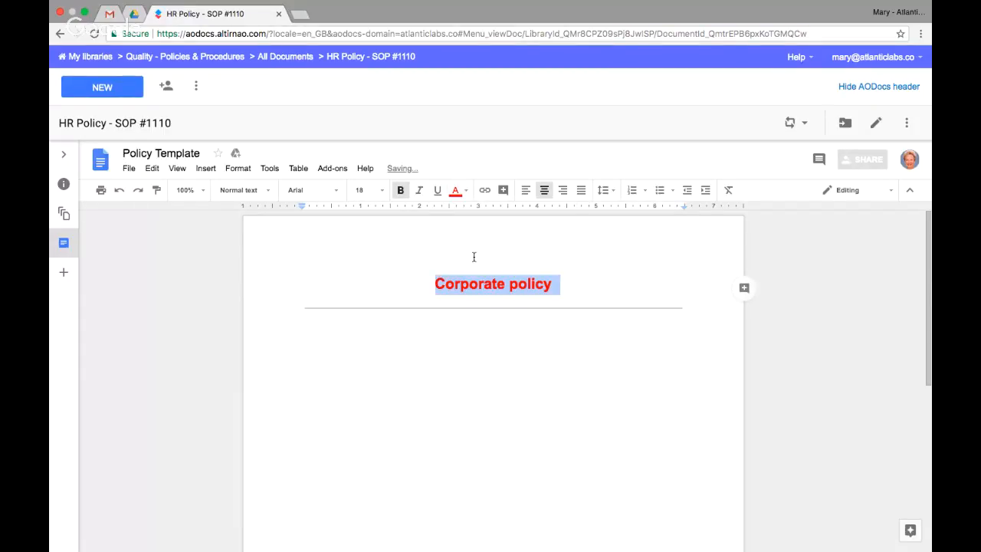
{"action": "left_click", "coordinate": [483, 315]}
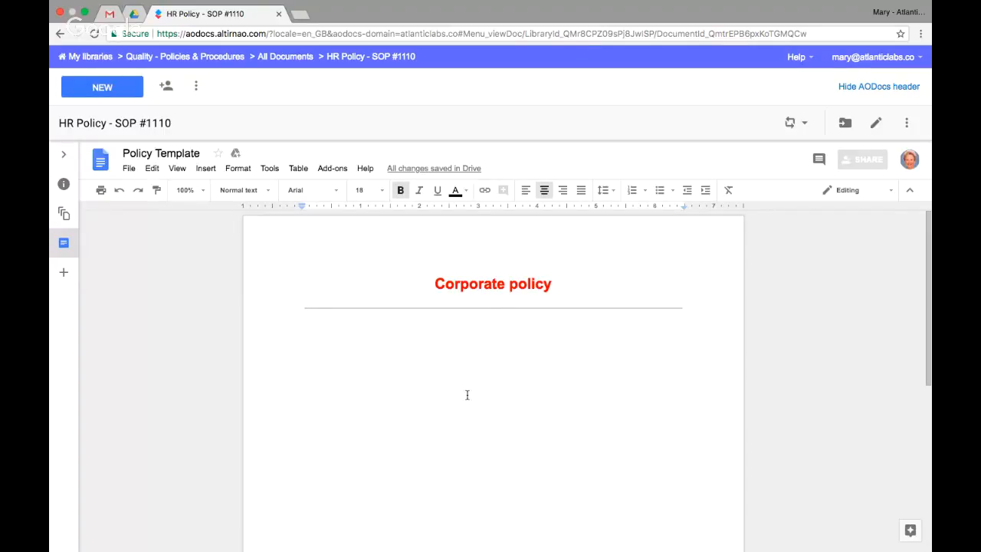
Return to the policy document's properties and send it for approval without a comment.
{"action": "left_click", "coordinate": [65, 186]}
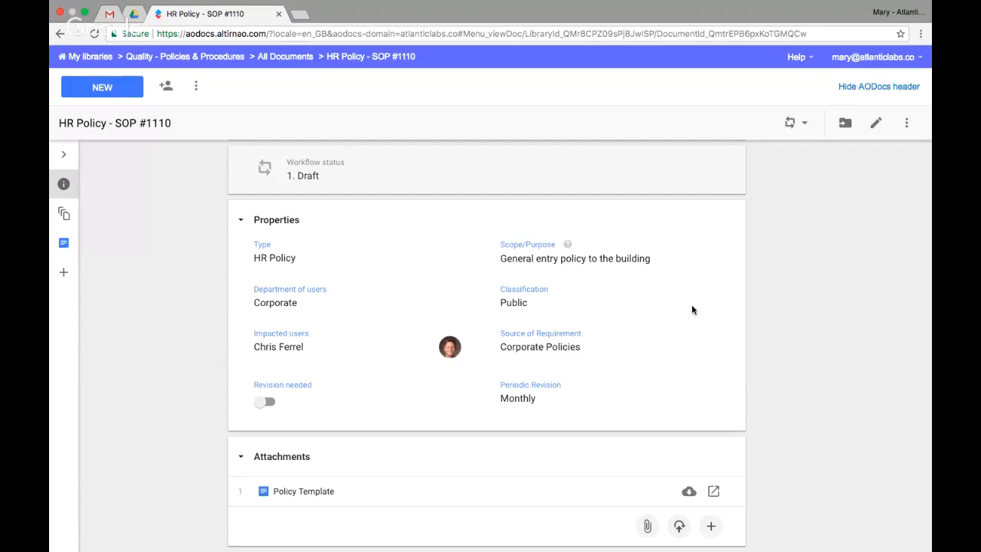
{"action": "left_click", "coordinate": [805, 128]}
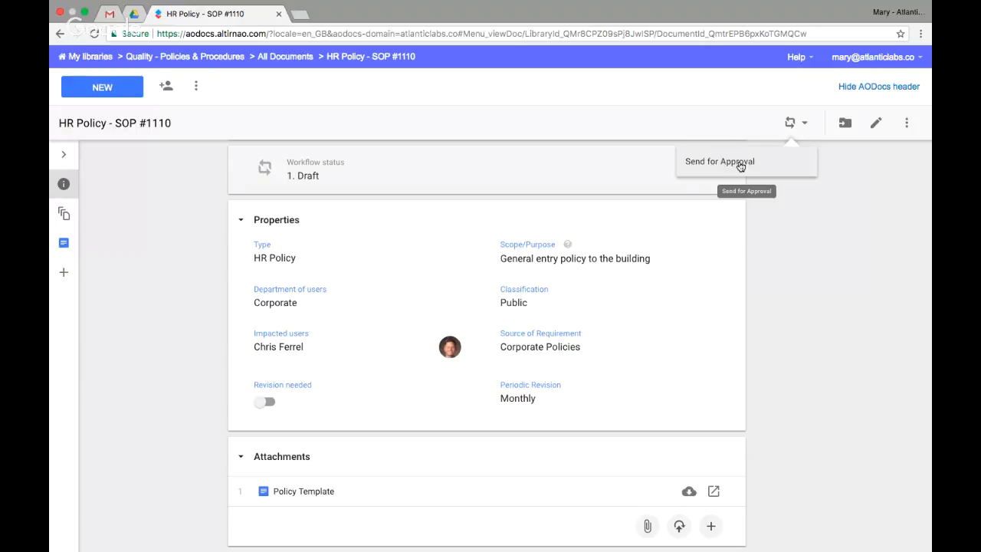
{"action": "left_click", "coordinate": [748, 167]}
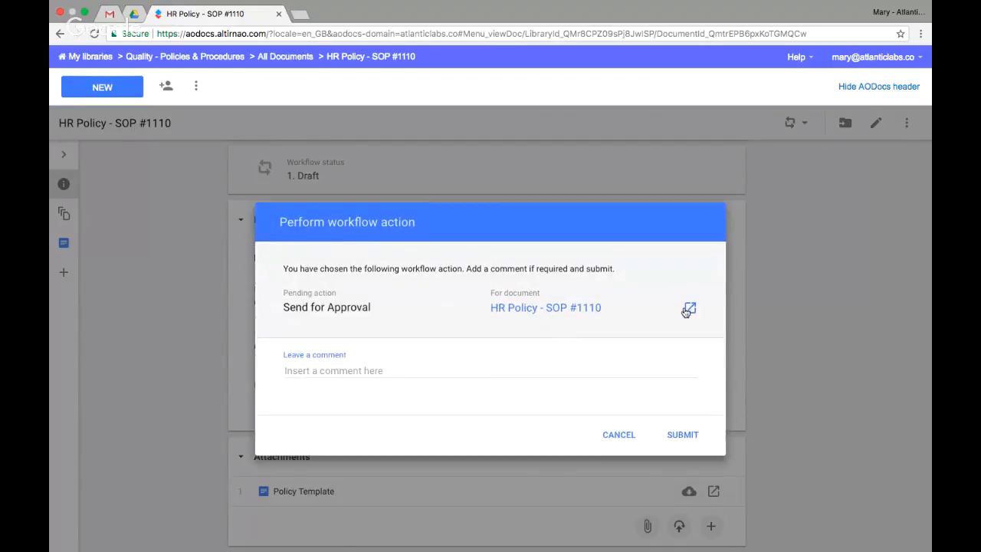
{"action": "left_click", "coordinate": [407, 372]}
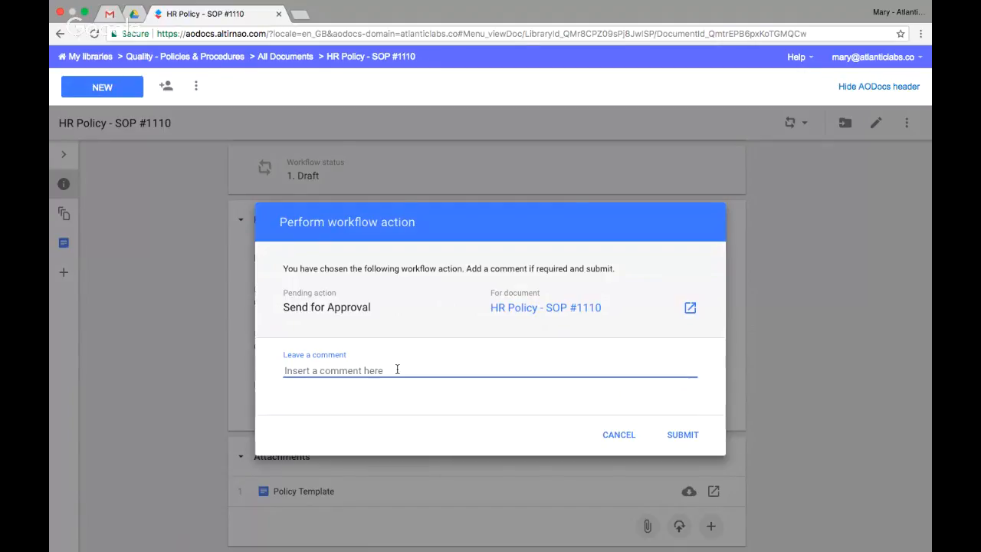
{"action": "left_click", "coordinate": [681, 436]}
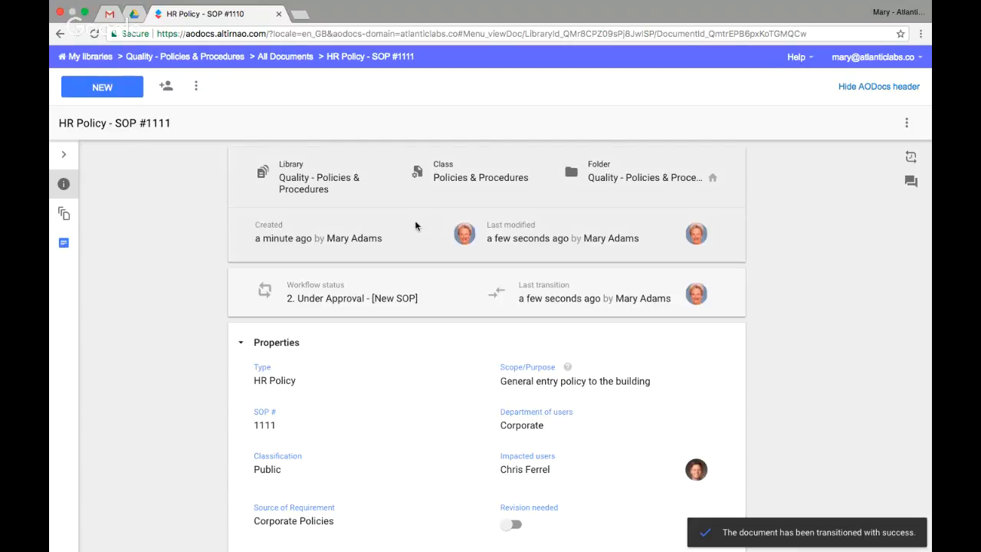
Switch to the approver's Gmail, refresh the inbox and open the newest "A new policy is waiting for your approval" conversation.
{"action": "key", "text": "ctrl+Right"}
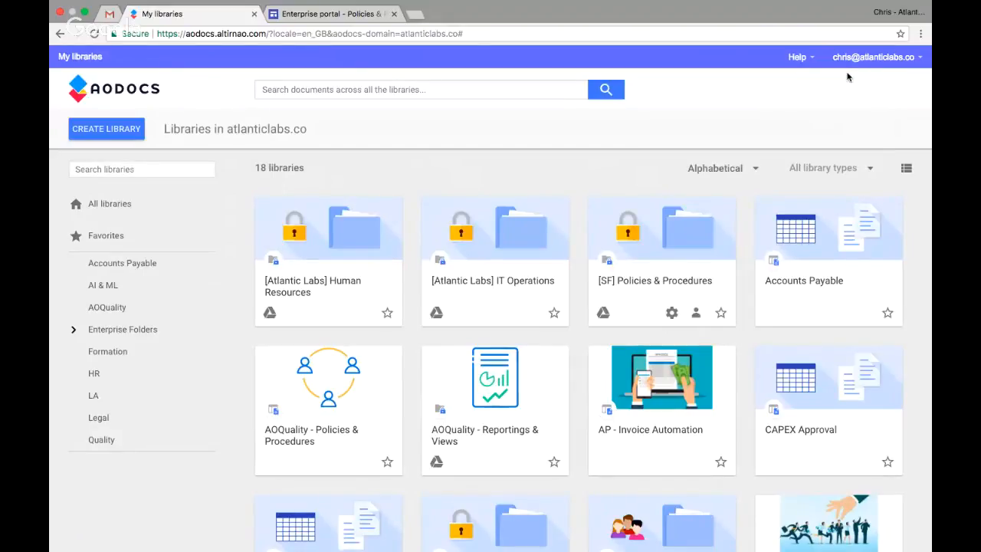
{"action": "left_click", "coordinate": [106, 14]}
{"action": "left_click", "coordinate": [107, 150]}
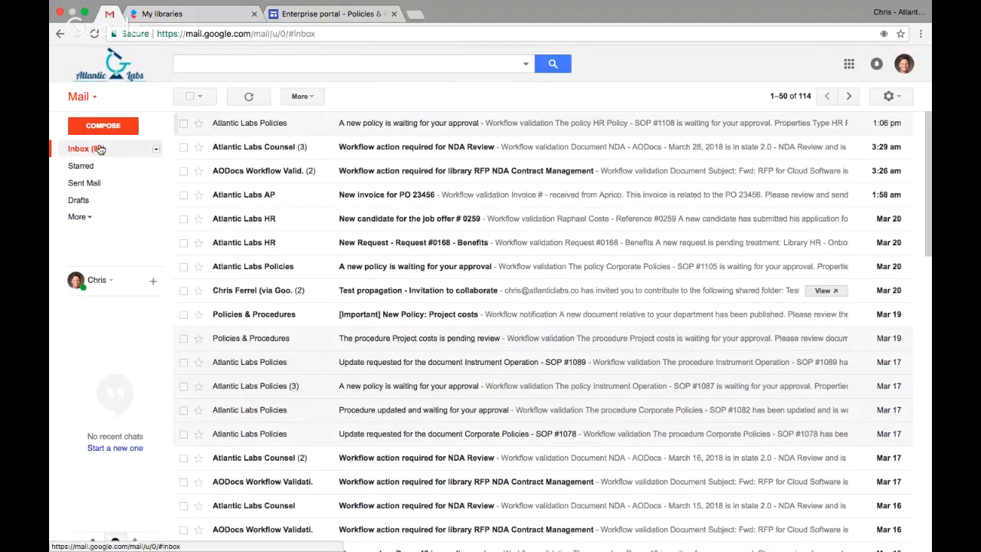
{"action": "left_click", "coordinate": [98, 150]}
{"action": "left_click", "coordinate": [241, 98]}
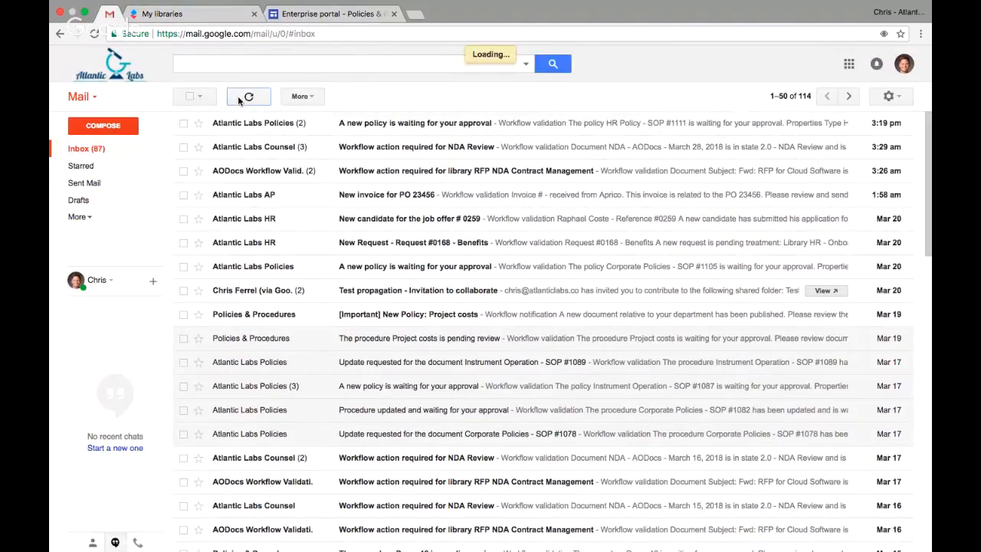
{"action": "left_click", "coordinate": [393, 125]}
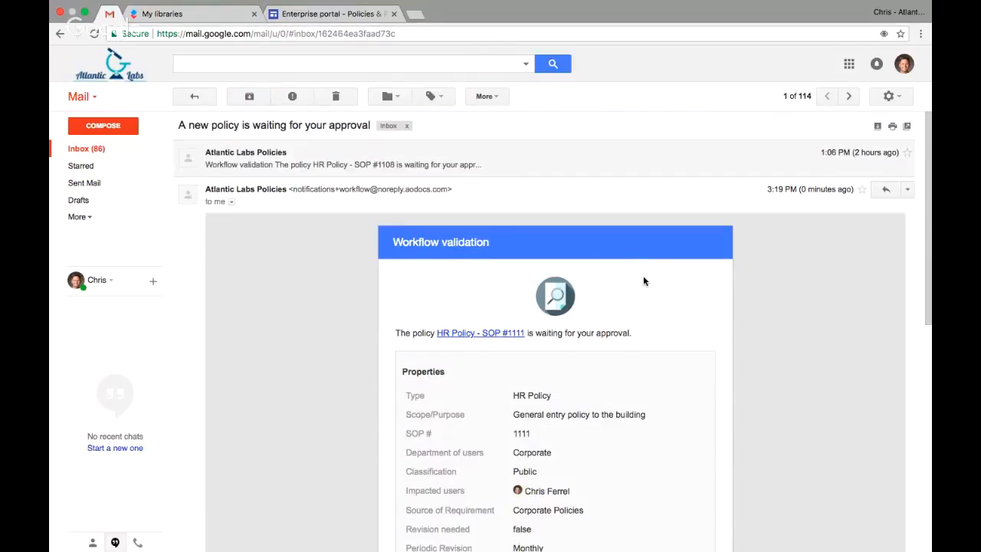
Review the policy properties, attached template and available workflow actions in the workflow validation e-mail.
{"action": "scroll", "coordinate": [643, 280], "scroll_direction": "down", "scroll_amount": 1}
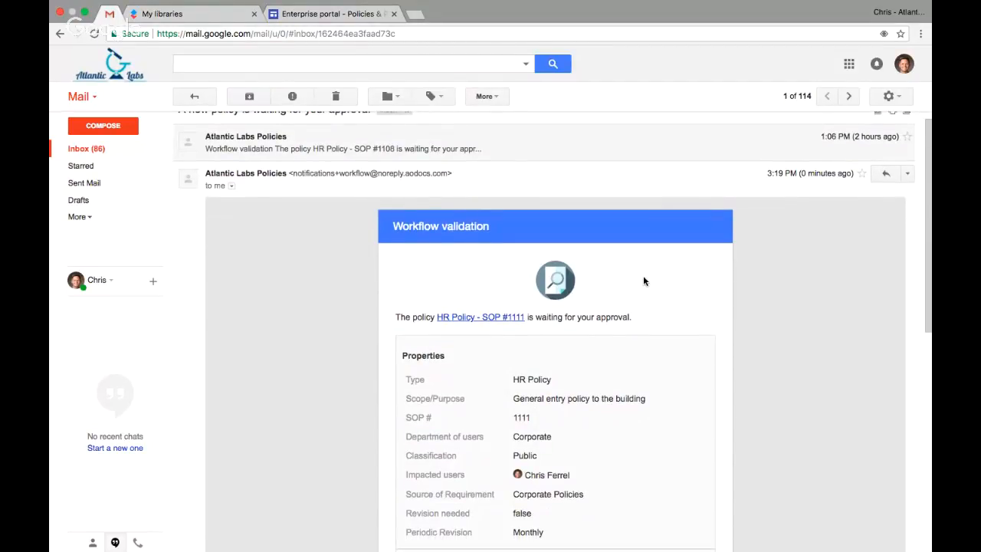
{"action": "scroll", "coordinate": [644, 282], "scroll_direction": "down", "scroll_amount": 3}
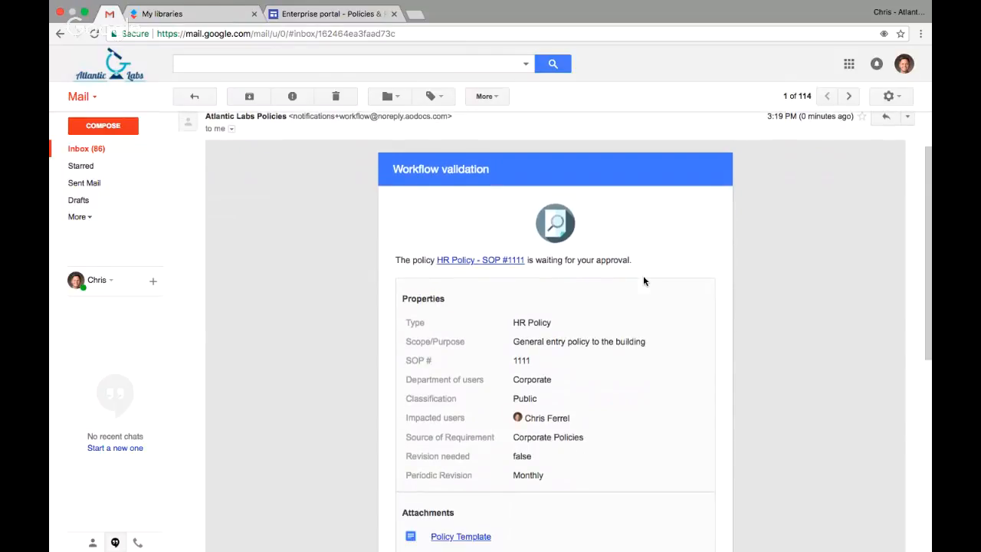
{"action": "scroll", "coordinate": [644, 281], "scroll_direction": "down", "scroll_amount": 2}
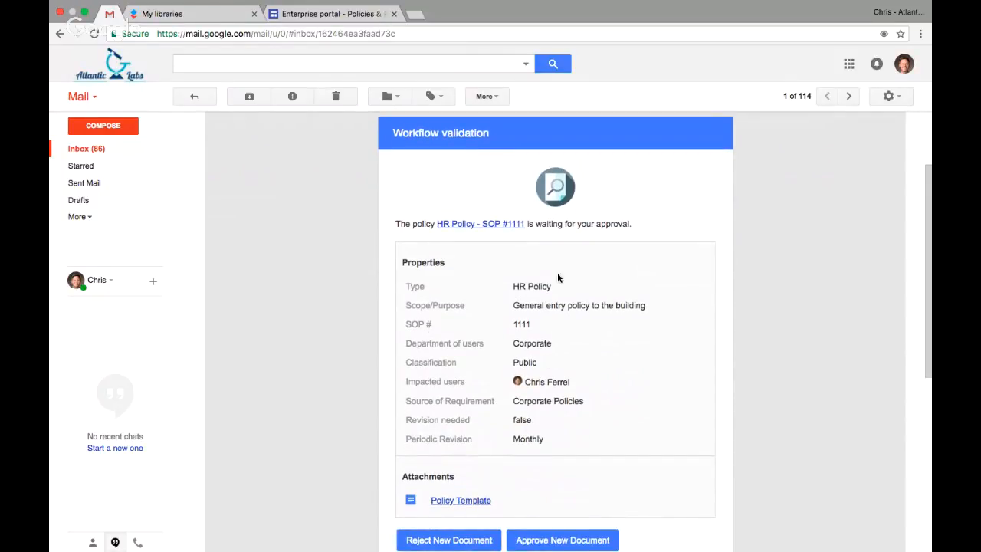
{"action": "scroll", "coordinate": [571, 301], "scroll_direction": "down", "scroll_amount": 2}
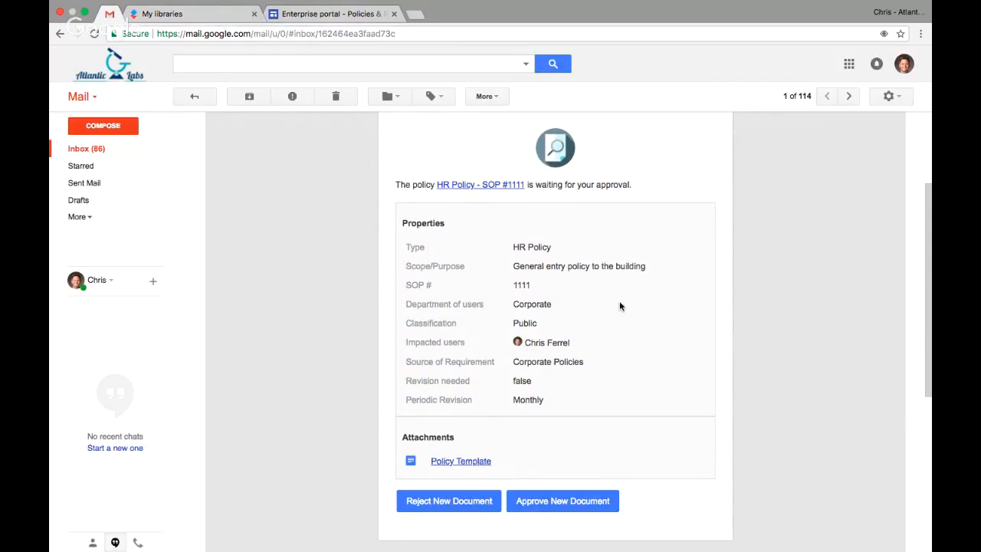
{"action": "scroll", "coordinate": [620, 305], "scroll_direction": "down", "scroll_amount": 5}
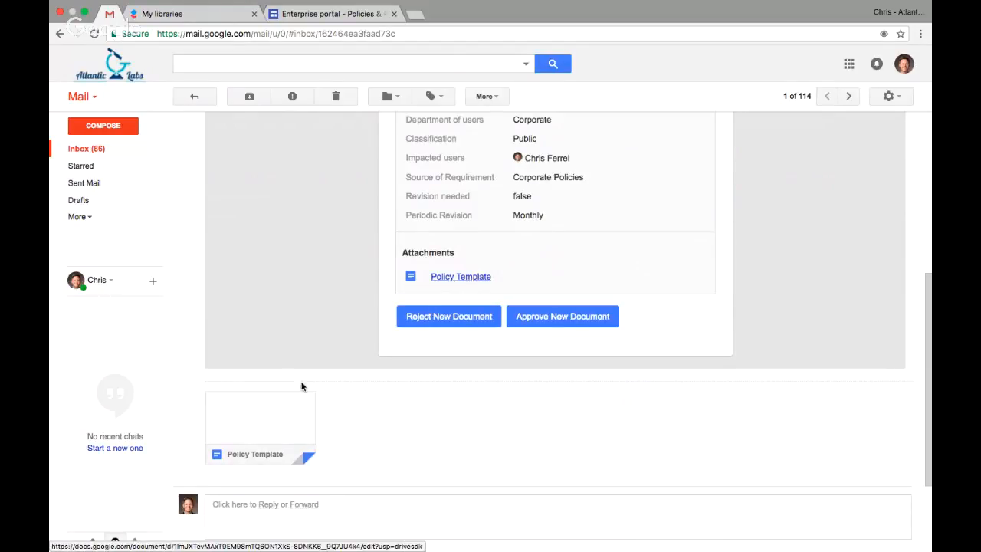
{"action": "mouse_move", "coordinate": [277, 421]}
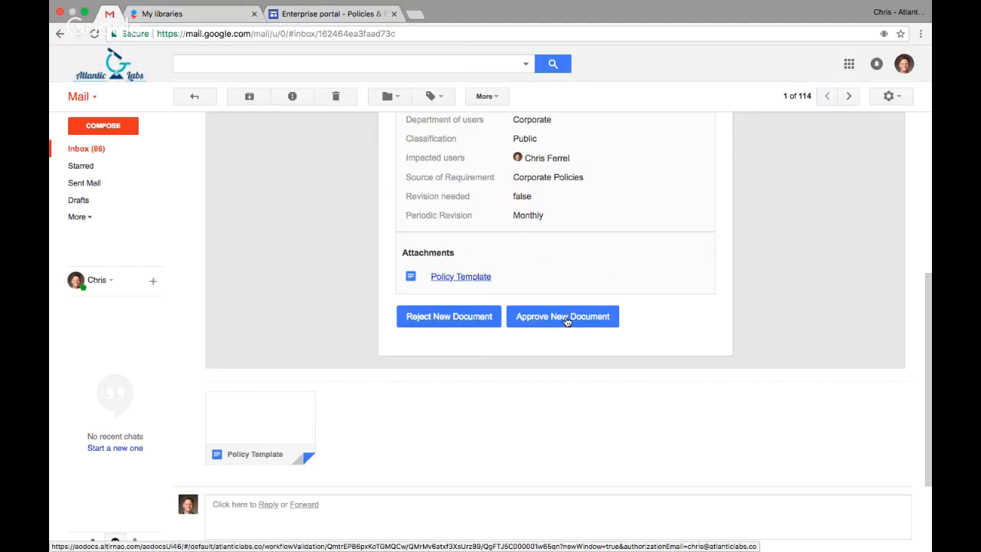
{"action": "scroll", "coordinate": [582, 266], "scroll_direction": "up", "scroll_amount": 5}
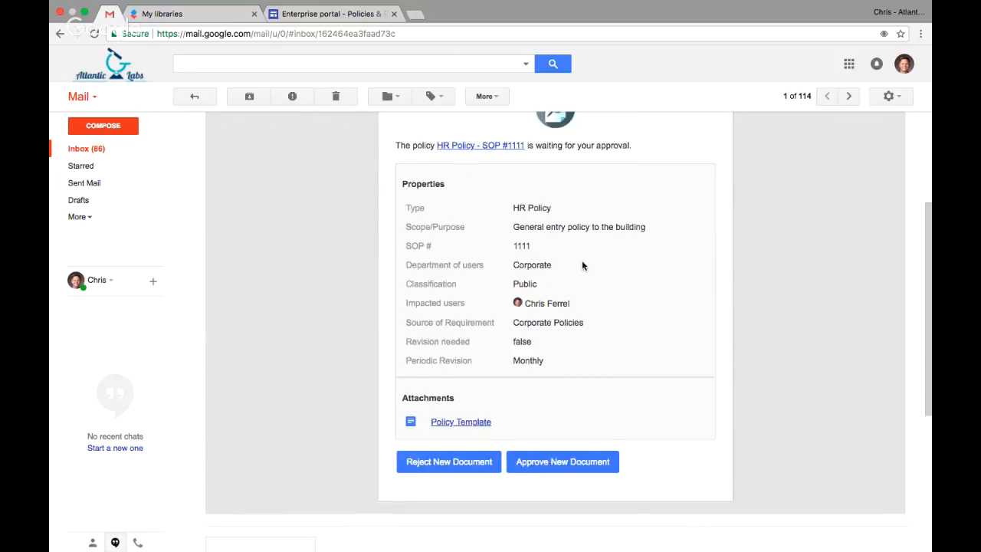
{"action": "scroll", "coordinate": [583, 265], "scroll_direction": "up", "scroll_amount": 1}
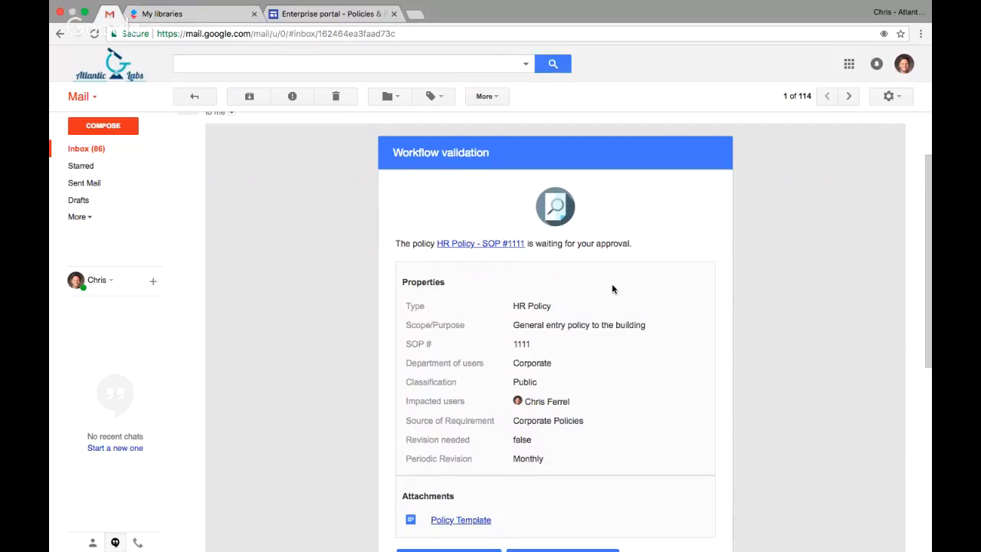
{"action": "scroll", "coordinate": [613, 289], "scroll_direction": "down", "scroll_amount": 3}
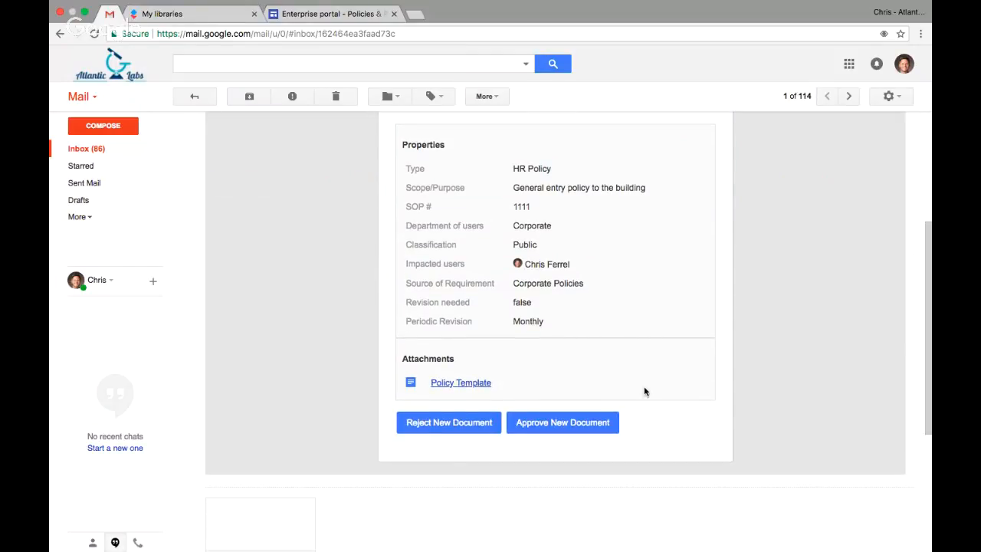
Approve the new document from the e-mail without a comment and close the workflow validation page.
{"action": "left_click", "coordinate": [558, 423]}
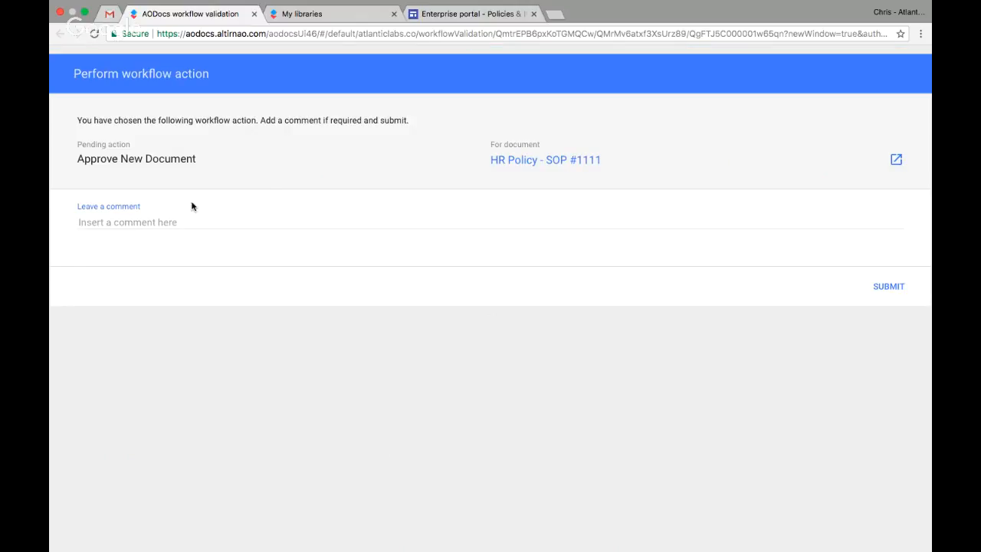
{"action": "left_click", "coordinate": [169, 220]}
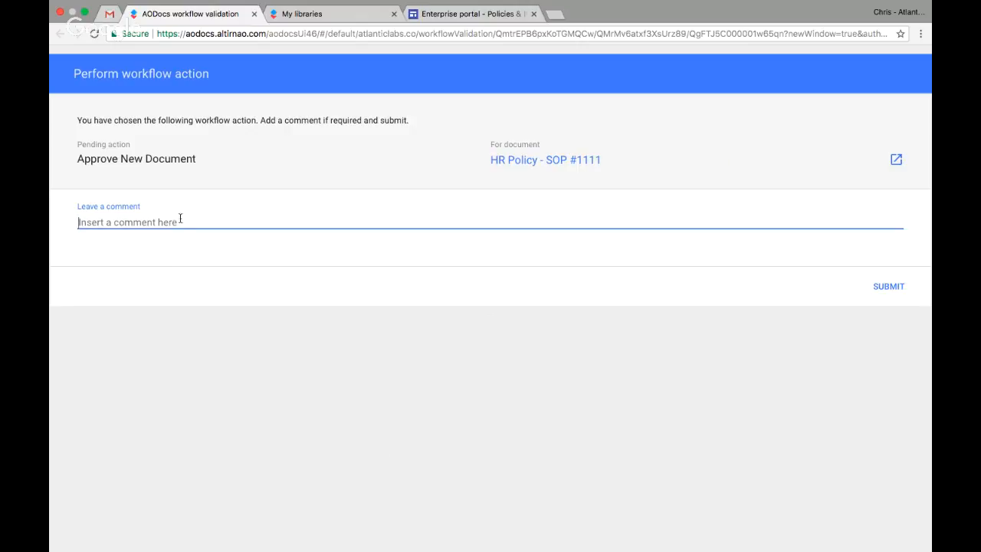
{"action": "left_click", "coordinate": [891, 287]}
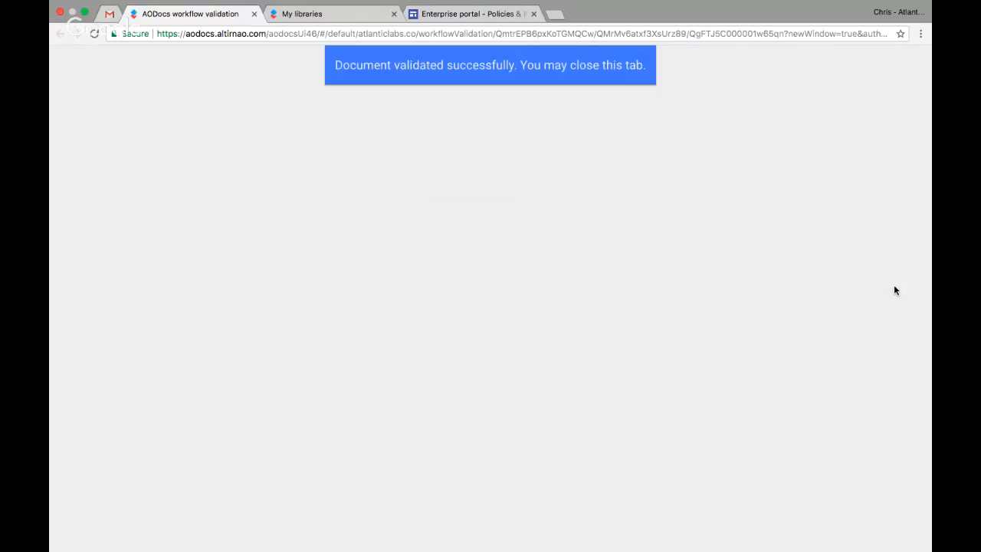
{"action": "left_click", "coordinate": [254, 14]}
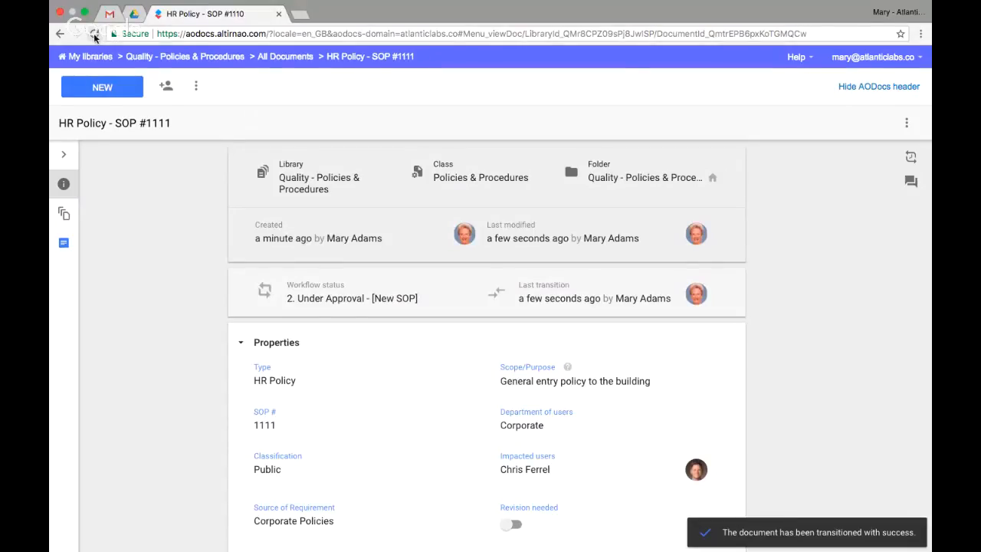
Reload the policy document in the author's browser and search Google for "aodocs" in a new tab.
{"action": "left_click", "coordinate": [93, 35]}
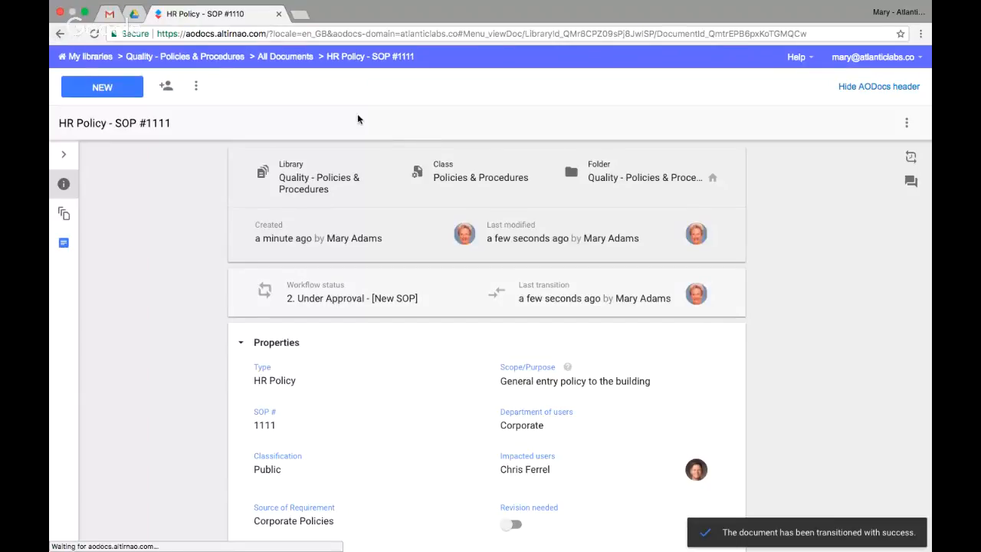
{"action": "left_click", "coordinate": [299, 14]}
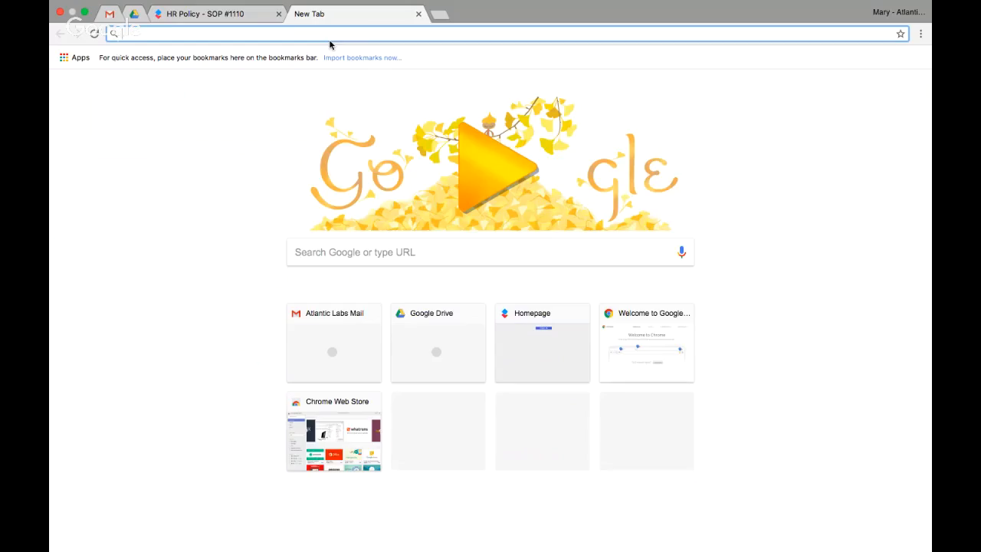
{"action": "type", "text": "ao"}
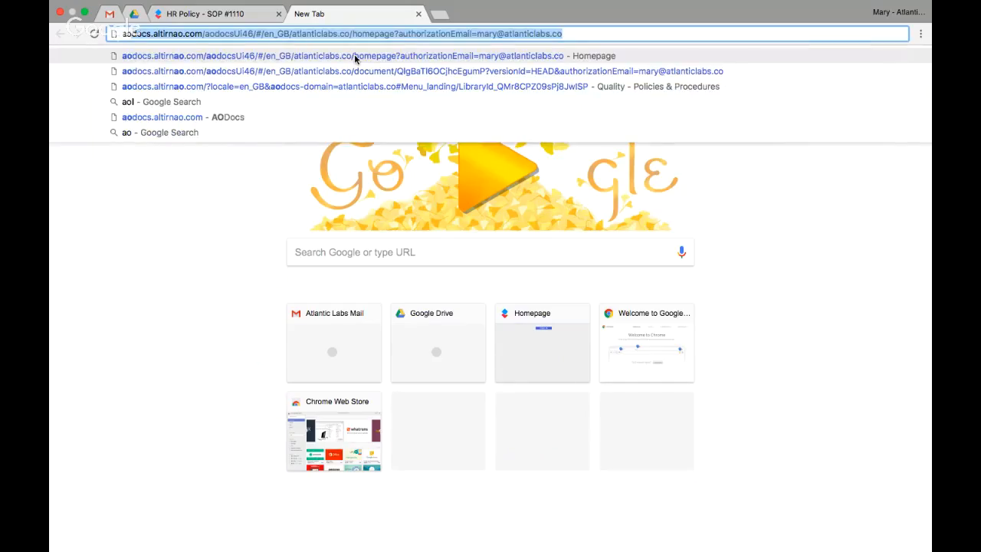
{"action": "type", "text": "docs."}
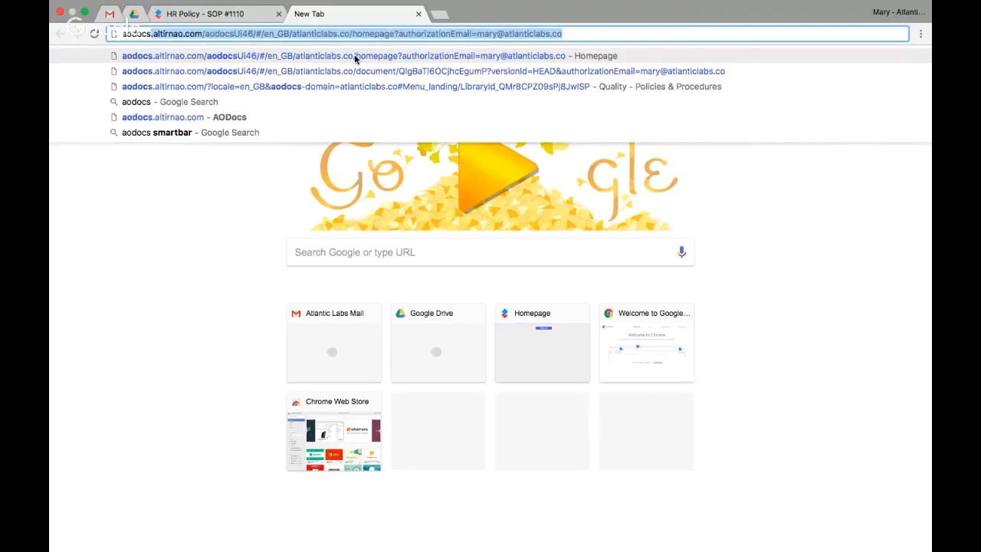
{"action": "key", "text": "BackSpace"}
{"action": "key", "text": "Return"}
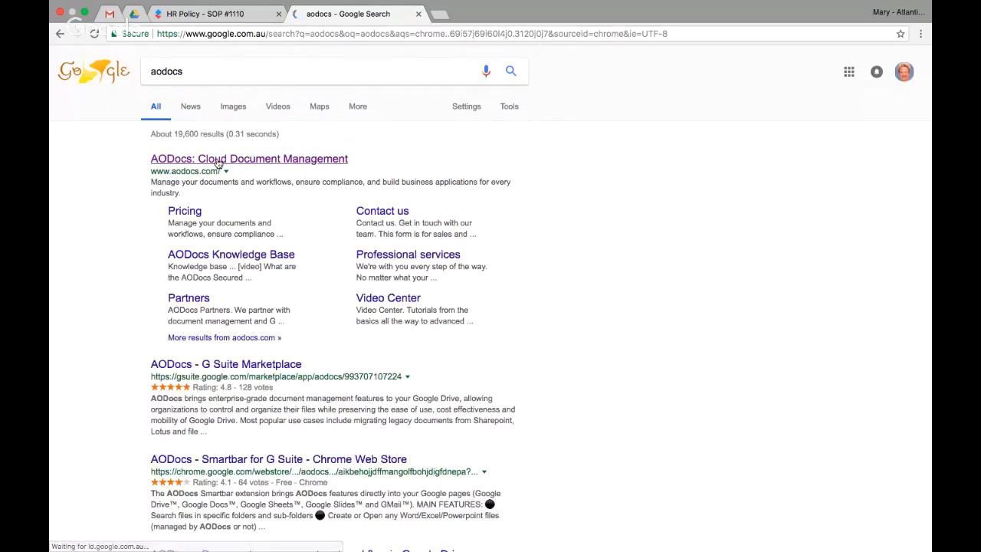
Open the AODocs website, sign in with Google and close the old policy document tab.
{"action": "left_click", "coordinate": [217, 160]}
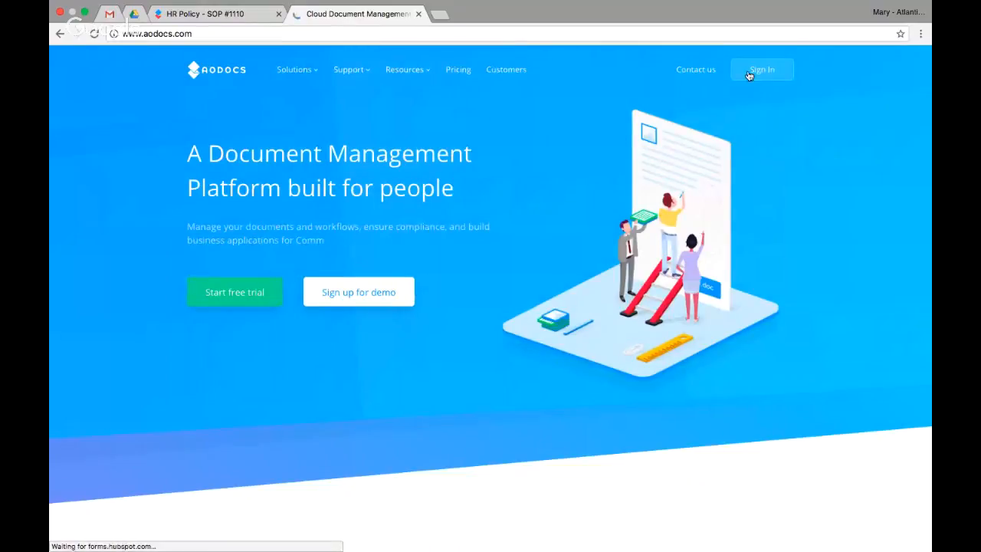
{"action": "left_click", "coordinate": [755, 71]}
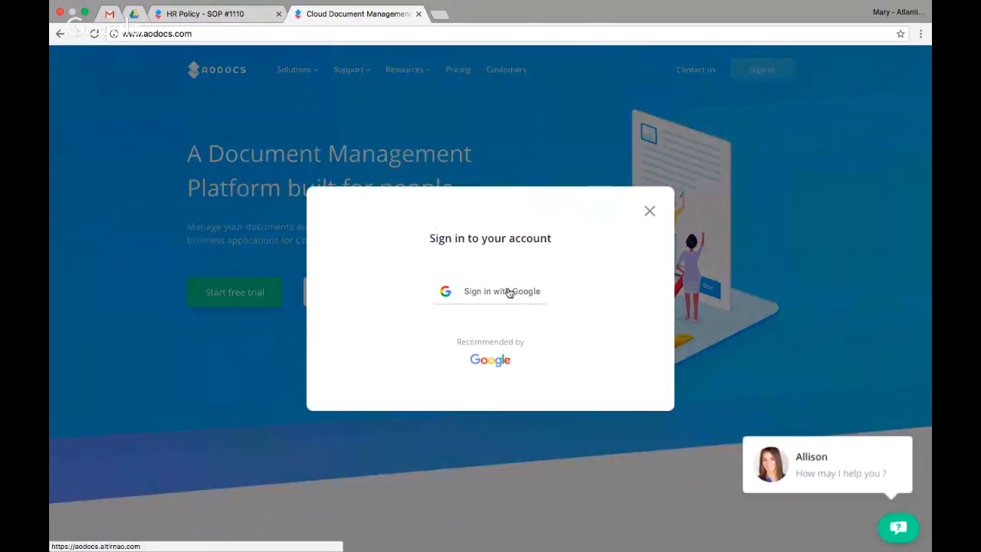
{"action": "left_click", "coordinate": [509, 293]}
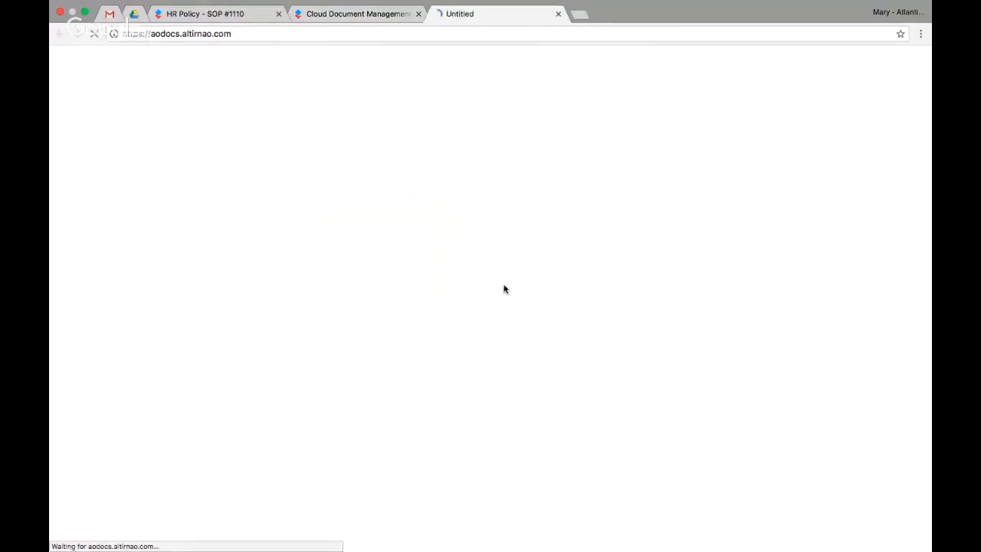
{"action": "left_click", "coordinate": [279, 15]}
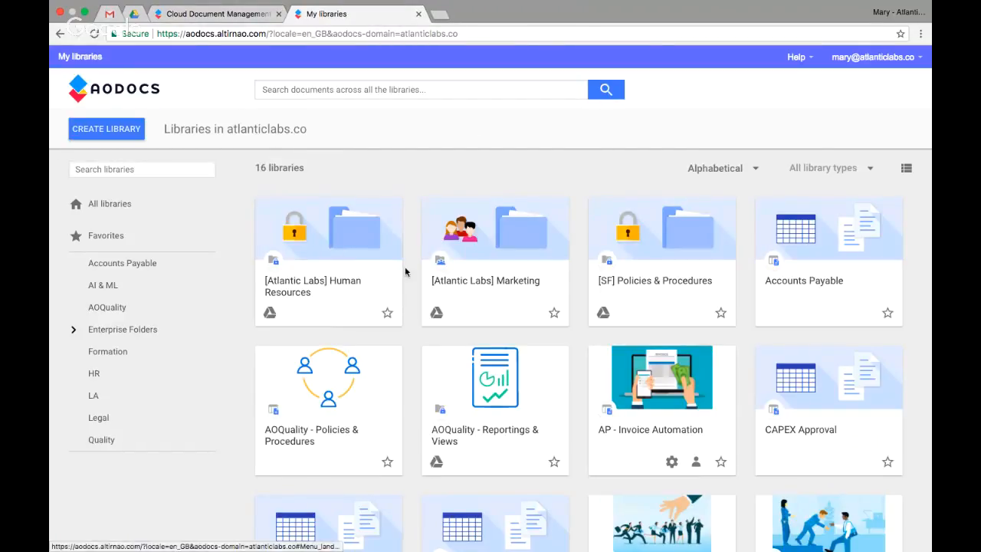
Open HR Policy - SOP #1109 from the Published Procedures list of the Quality - Policies & Procedures library.
{"action": "scroll", "coordinate": [407, 268], "scroll_direction": "down", "scroll_amount": 5}
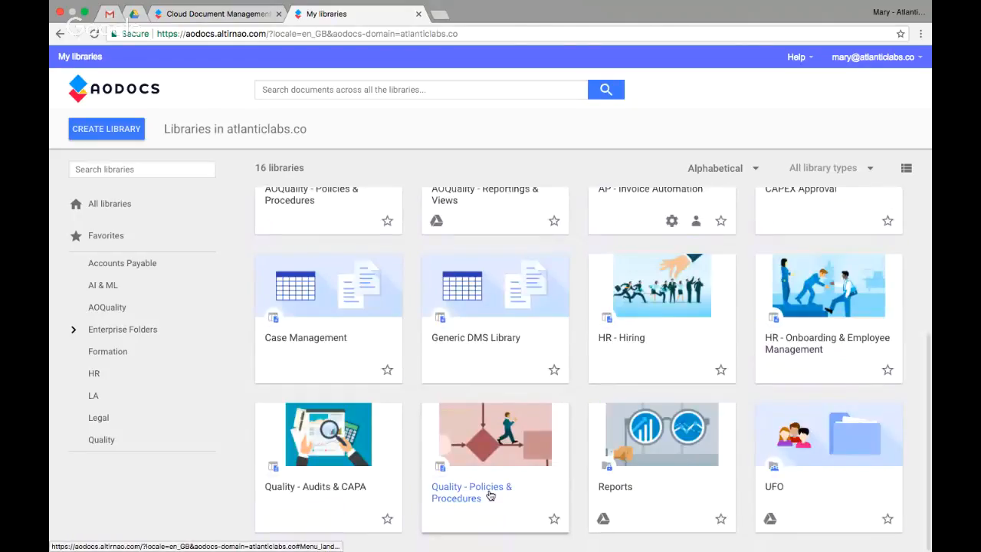
{"action": "left_click", "coordinate": [491, 494]}
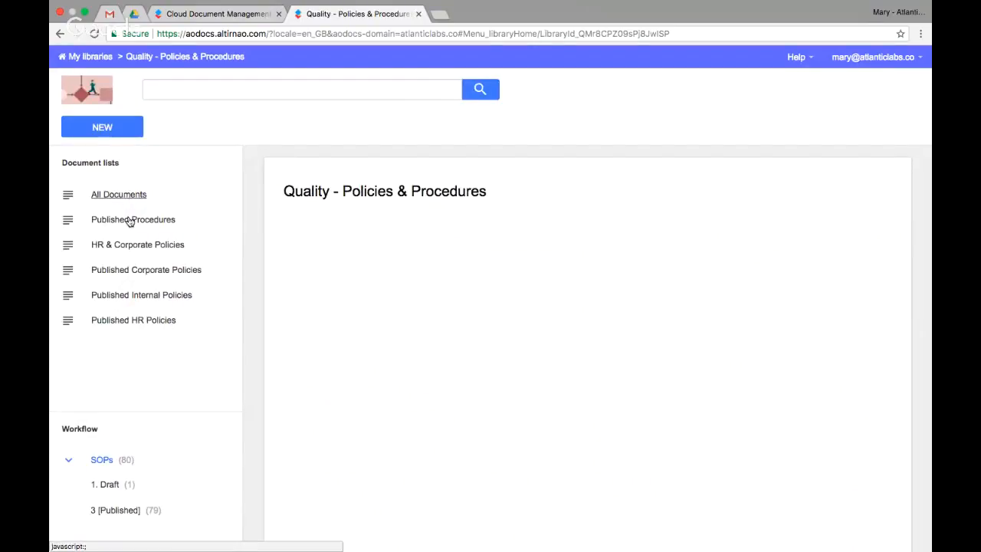
{"action": "left_click", "coordinate": [131, 221]}
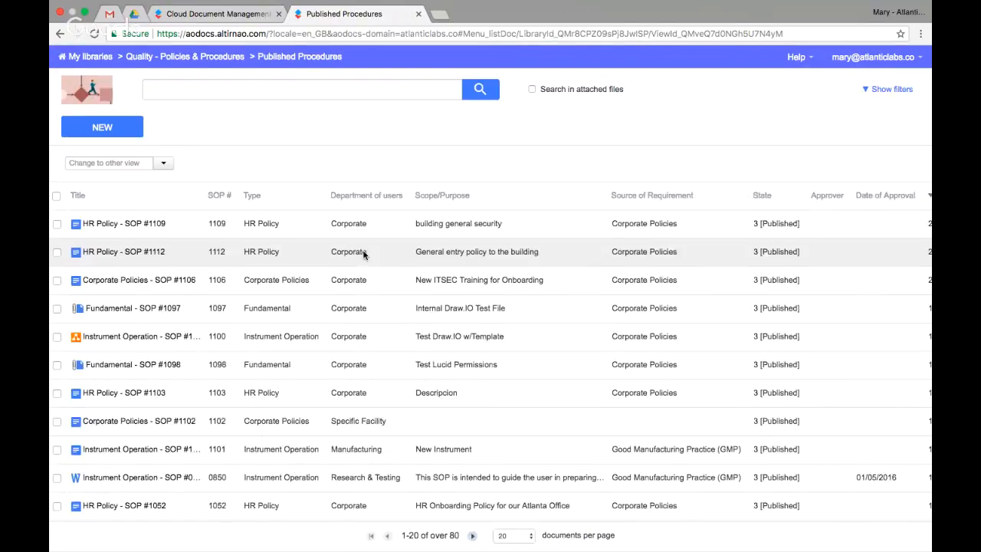
{"action": "left_click", "coordinate": [154, 224]}
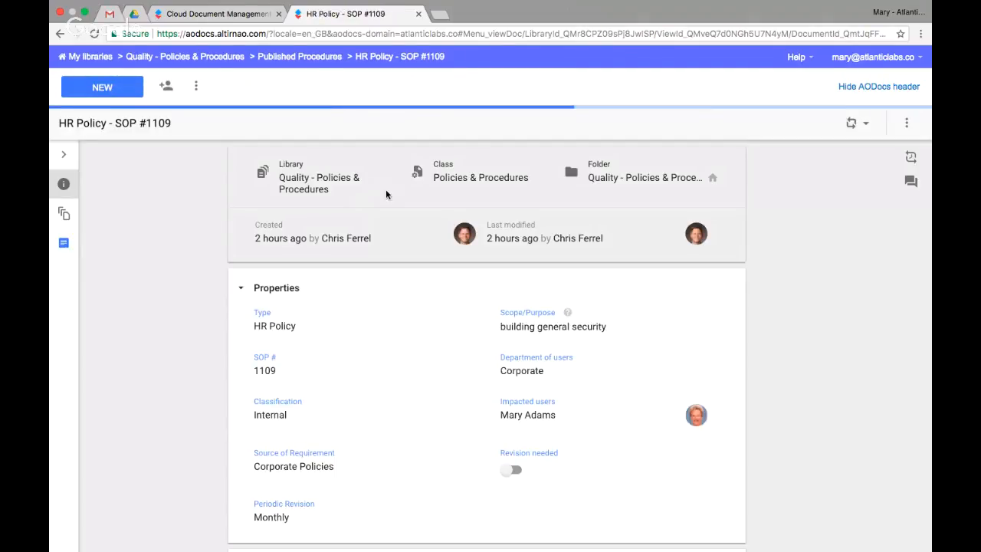
Review the properties and workflow transition history of HR Policy - SOP #1109, then close the history.
{"action": "scroll", "coordinate": [412, 401], "scroll_direction": "down", "scroll_amount": 3}
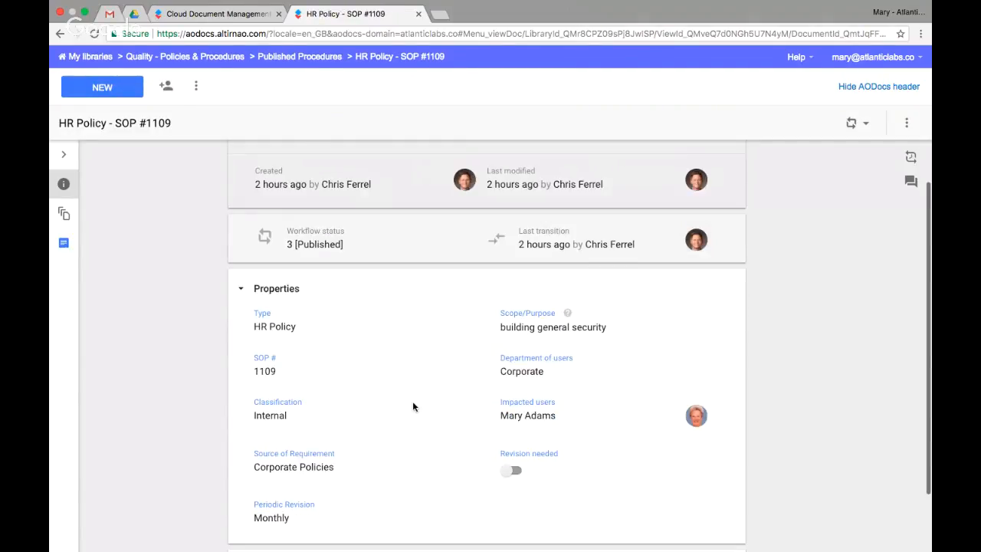
{"action": "scroll", "coordinate": [413, 401], "scroll_direction": "up", "scroll_amount": 2}
{"action": "scroll", "coordinate": [413, 404], "scroll_direction": "up", "scroll_amount": 1}
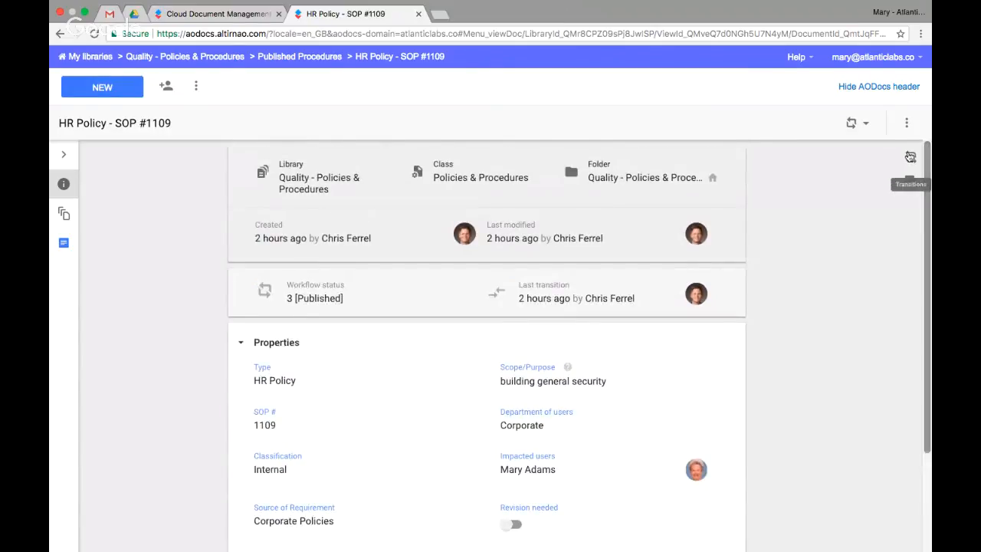
{"action": "left_click", "coordinate": [910, 157]}
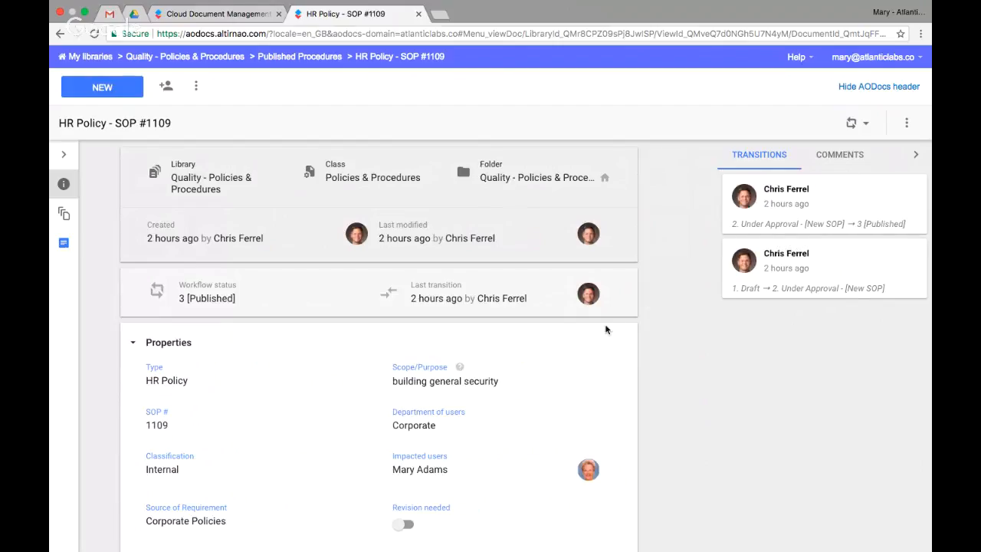
{"action": "left_click", "coordinate": [915, 157]}
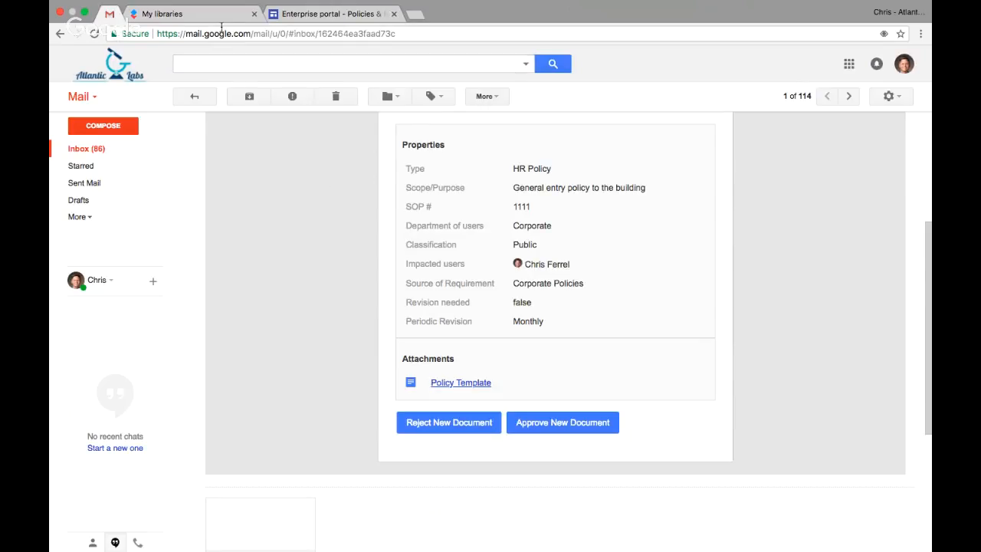
In the approver's browser, open the All Documents list of the Quality - Policies & Procedures library in AODocs.
{"action": "left_click", "coordinate": [217, 22]}
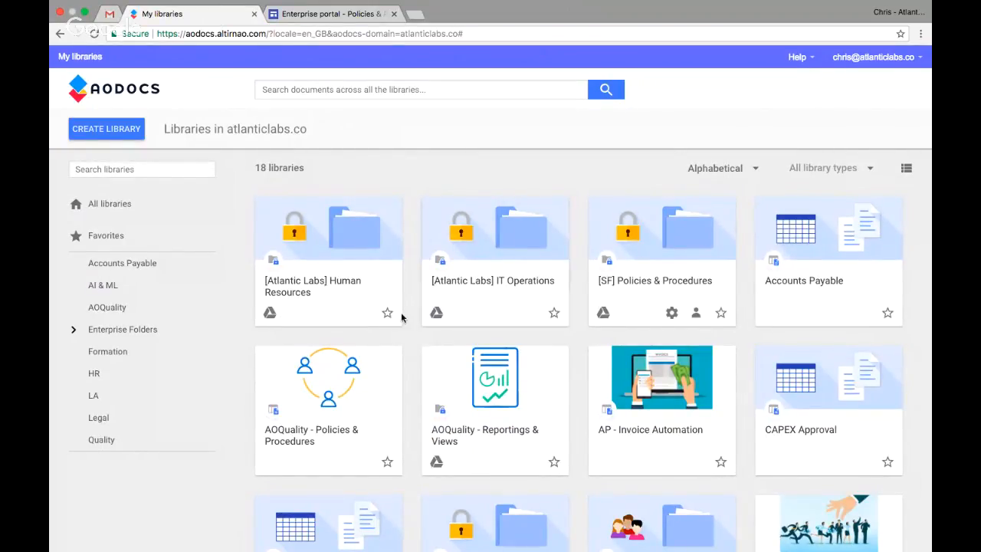
{"action": "scroll", "coordinate": [536, 329], "scroll_direction": "down", "scroll_amount": 5}
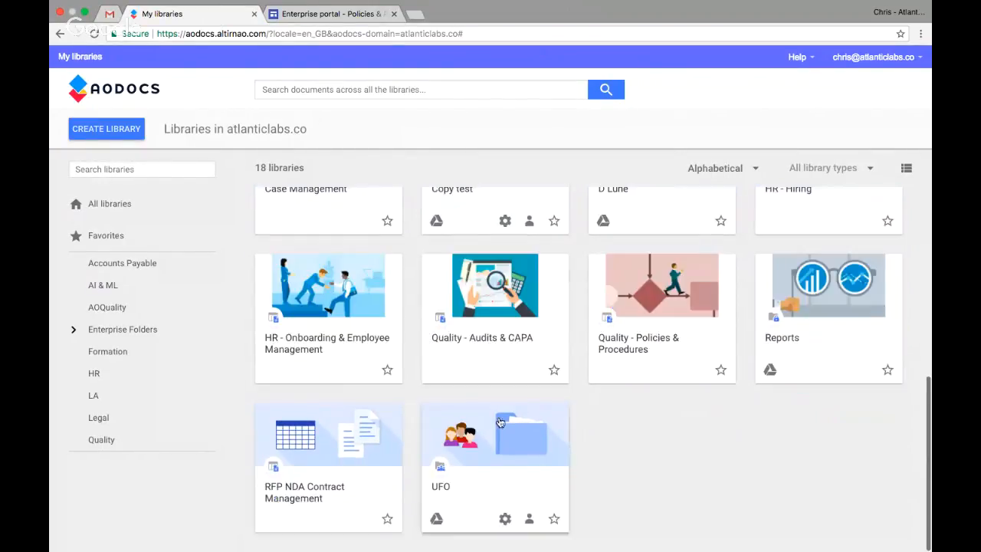
{"action": "left_click", "coordinate": [636, 340]}
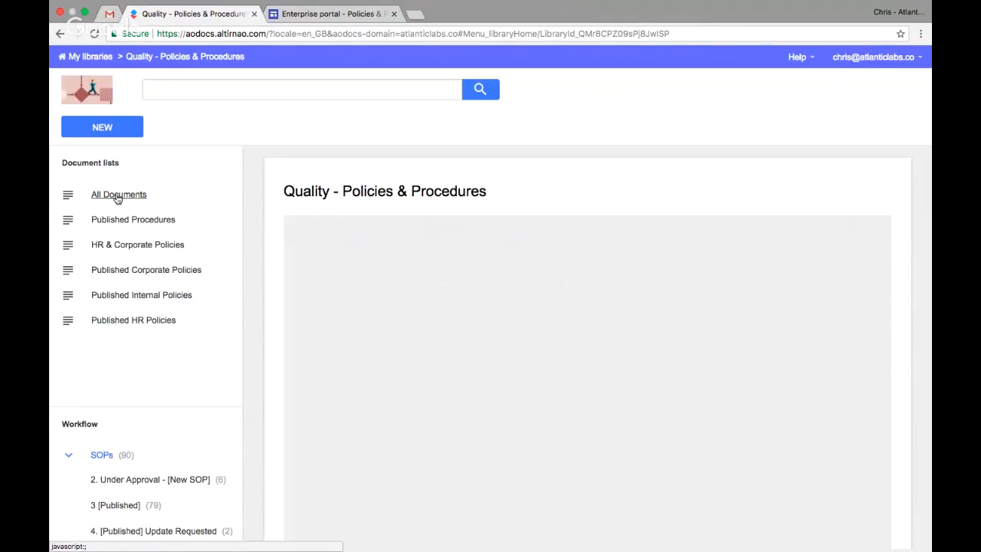
{"action": "left_click", "coordinate": [118, 197]}
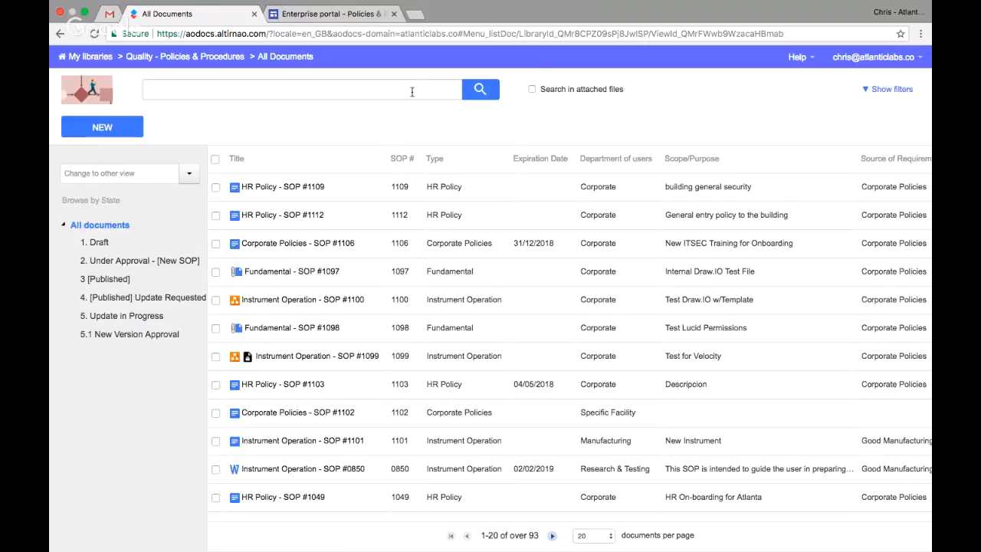
Switch to the Enterprise portal site and reload its Policies & Procedures page under Quality Assurance.
{"action": "left_click", "coordinate": [344, 16]}
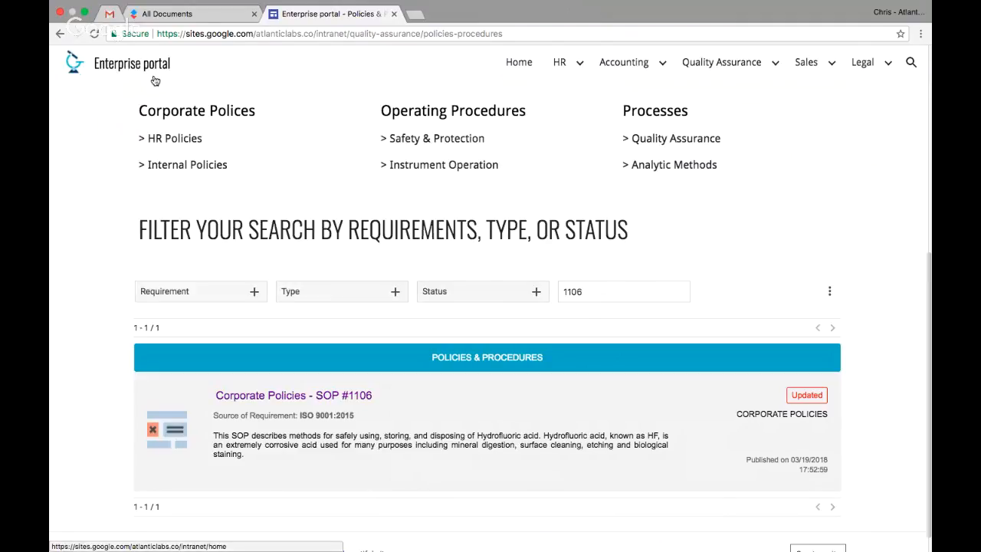
{"action": "left_click", "coordinate": [585, 66]}
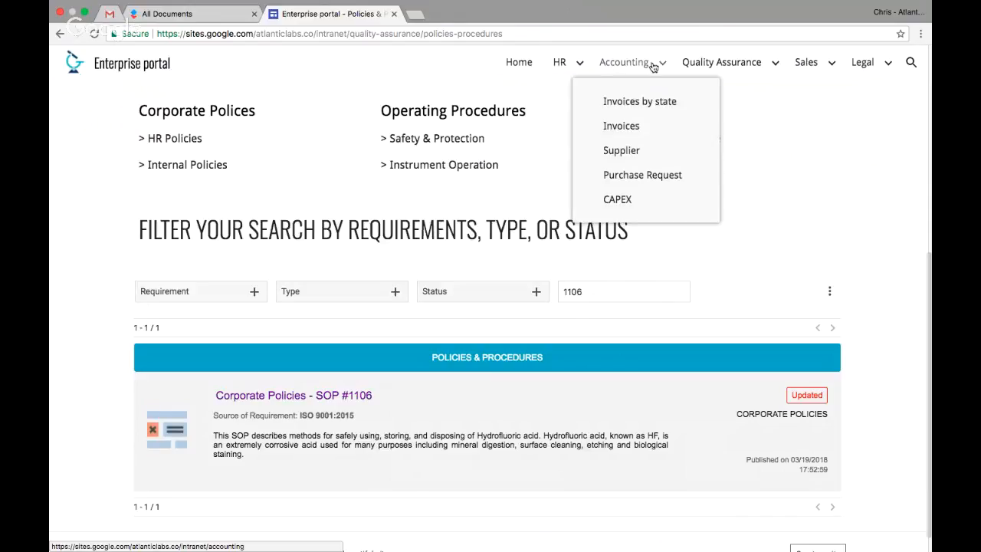
{"action": "mouse_move", "coordinate": [559, 67]}
{"action": "mouse_move", "coordinate": [596, 62]}
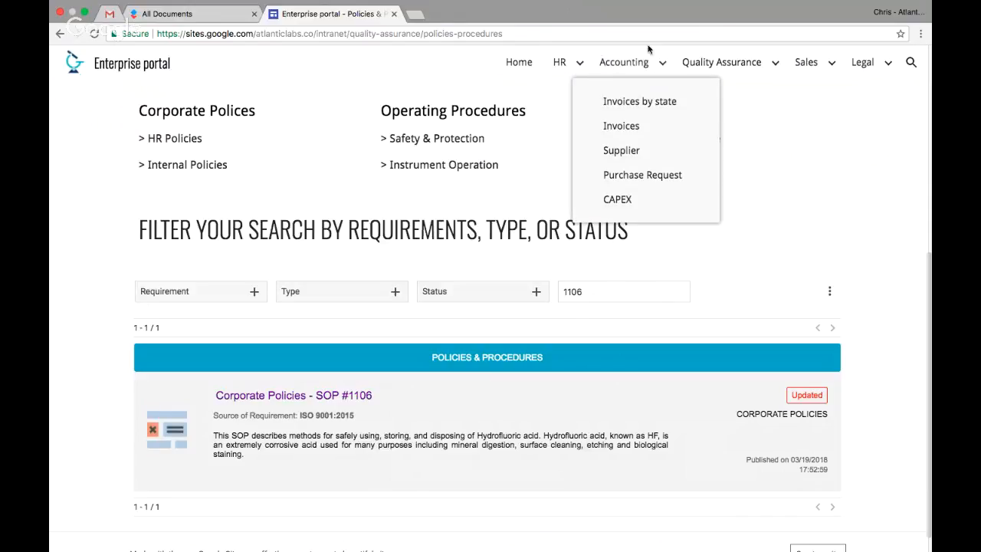
{"action": "mouse_move", "coordinate": [776, 64]}
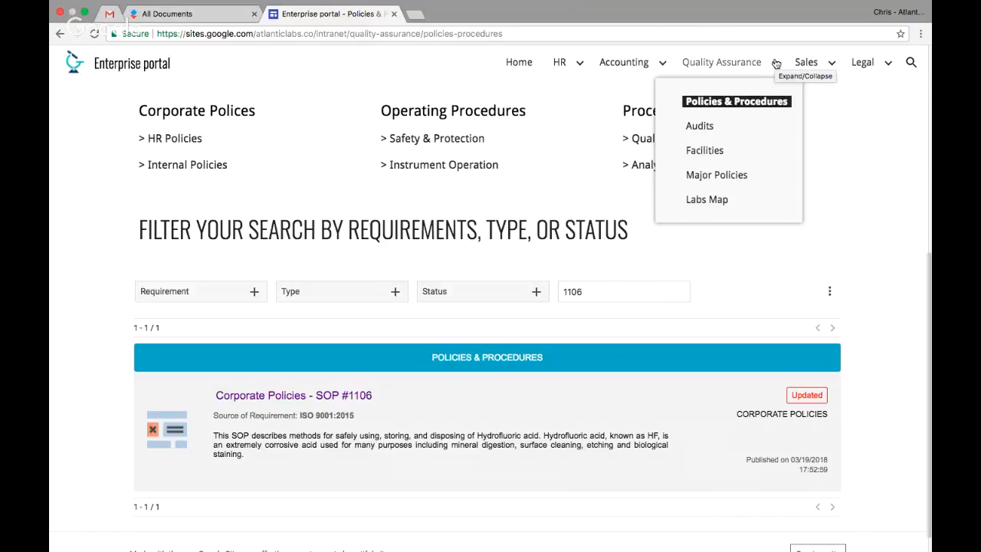
{"action": "left_click", "coordinate": [734, 103]}
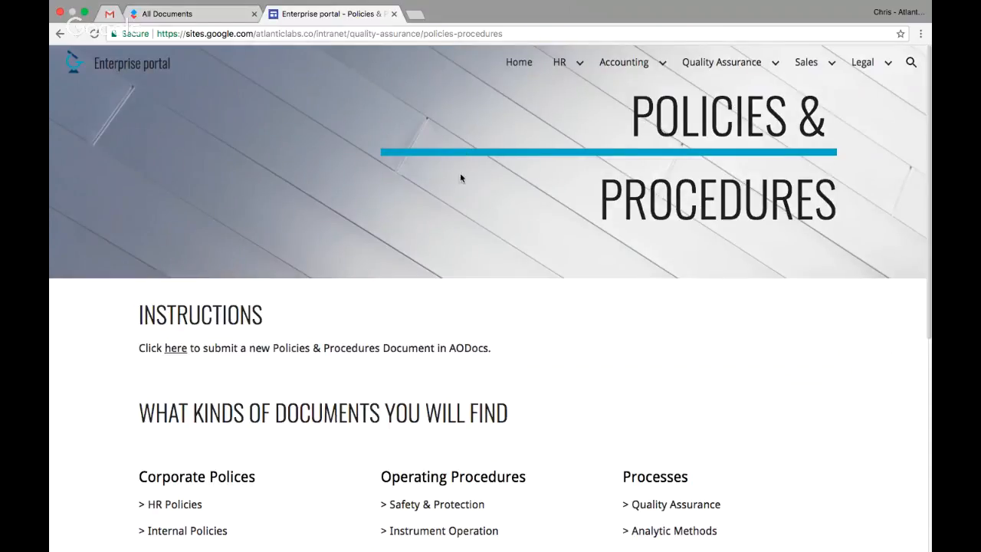
Examine the portal's published policies and procedures list and the document types offered for filtering it.
{"action": "scroll", "coordinate": [453, 270], "scroll_direction": "down", "scroll_amount": 1}
{"action": "scroll", "coordinate": [453, 270], "scroll_direction": "down", "scroll_amount": 3}
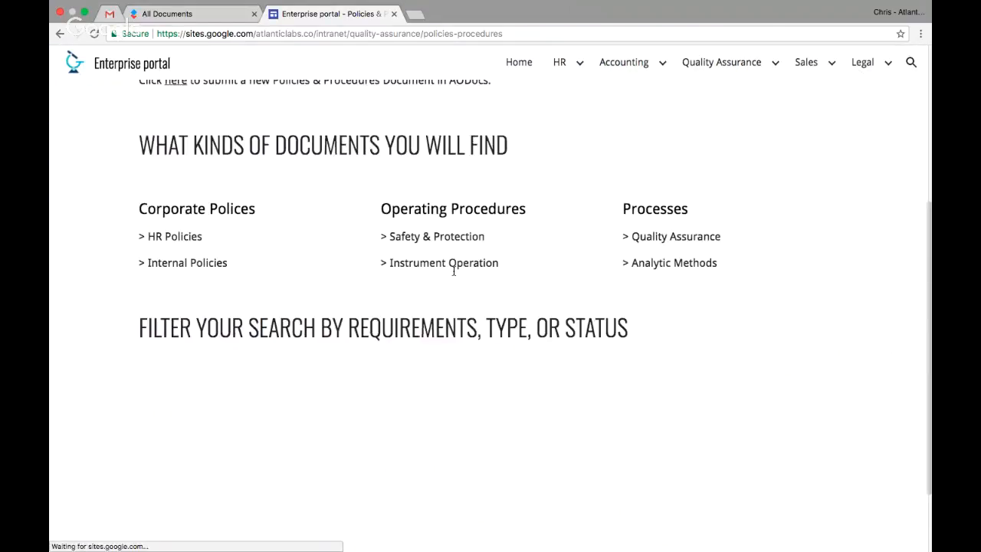
{"action": "scroll", "coordinate": [453, 274], "scroll_direction": "down", "scroll_amount": 2}
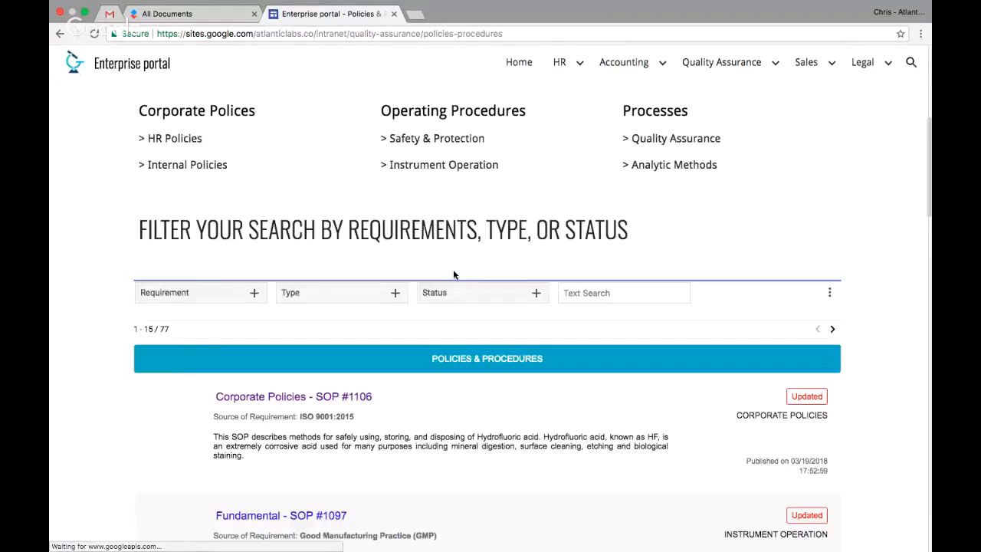
{"action": "scroll", "coordinate": [560, 290], "scroll_direction": "down", "scroll_amount": 1}
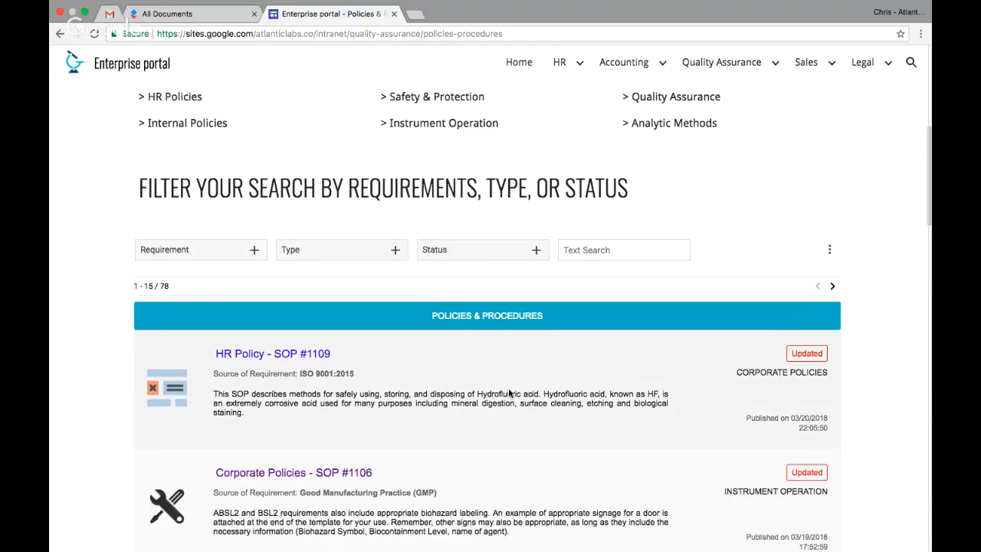
{"action": "scroll", "coordinate": [508, 393], "scroll_direction": "down", "scroll_amount": 3}
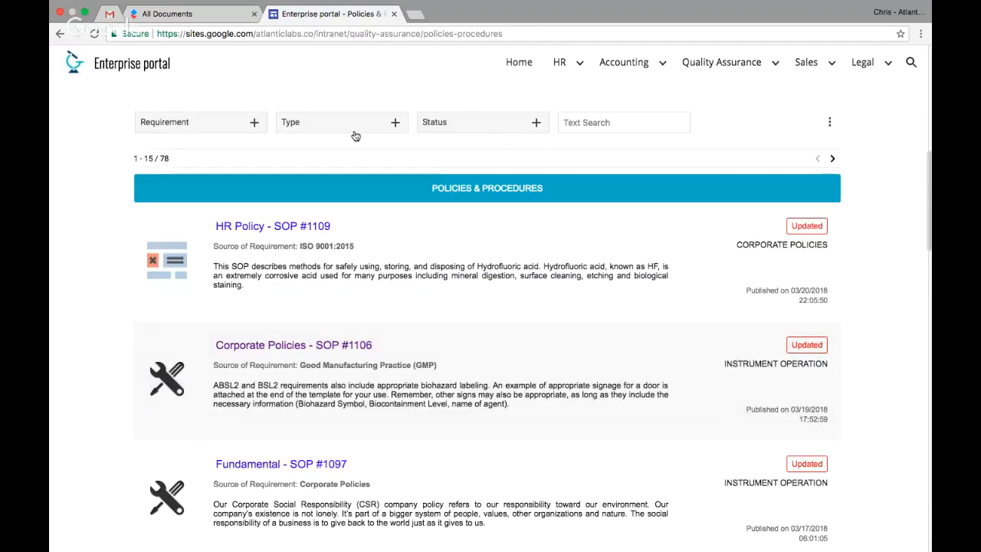
{"action": "left_click", "coordinate": [394, 124]}
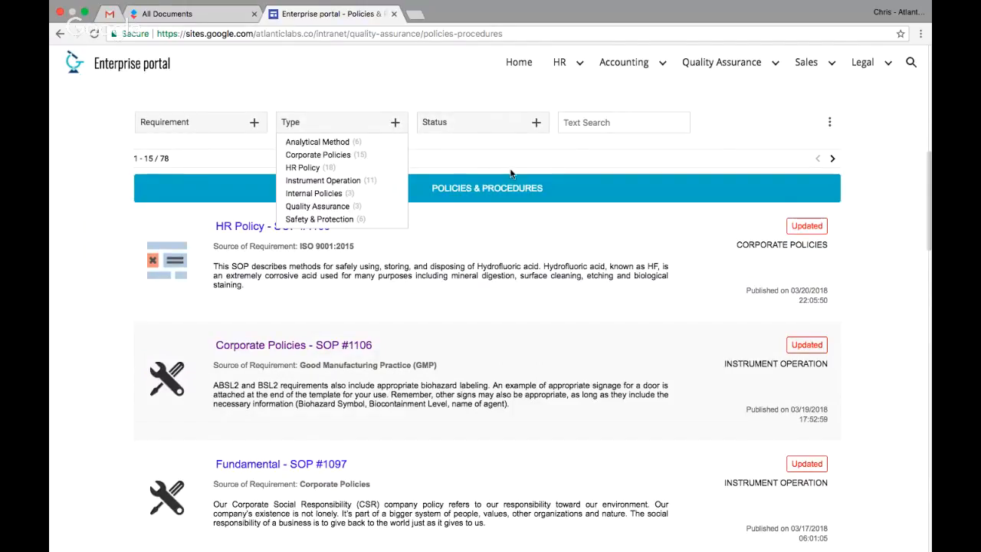
{"action": "left_click", "coordinate": [716, 132]}
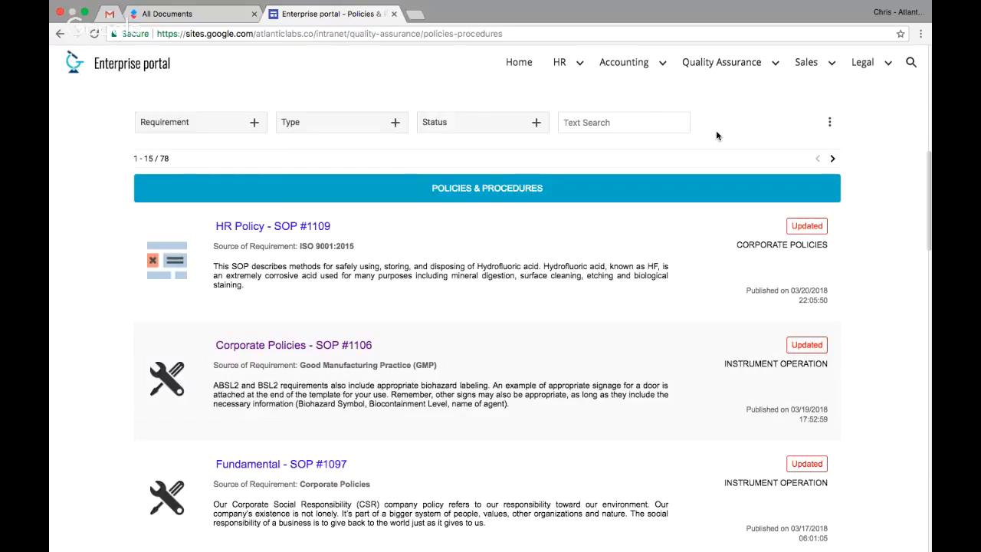
{"action": "scroll", "coordinate": [728, 113], "scroll_direction": "up", "scroll_amount": 1}
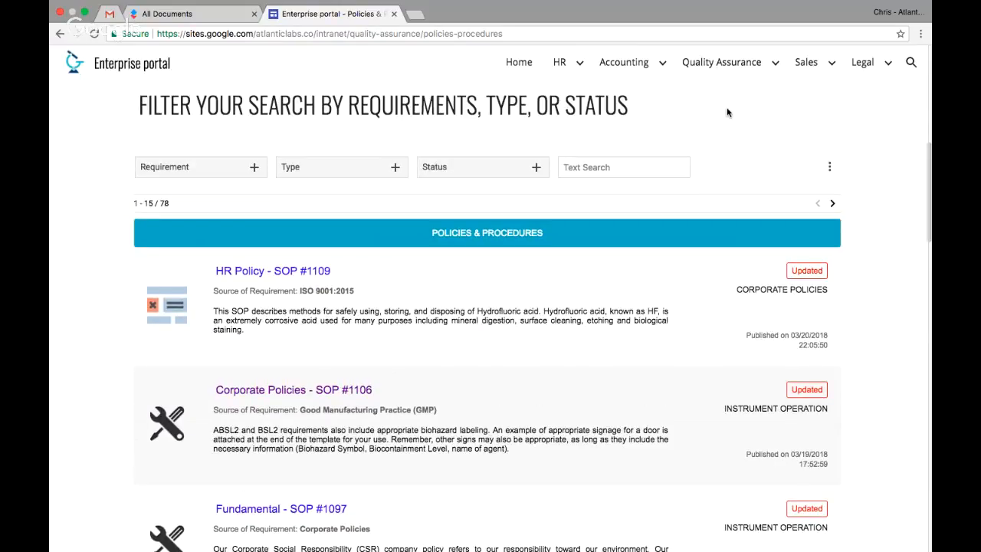